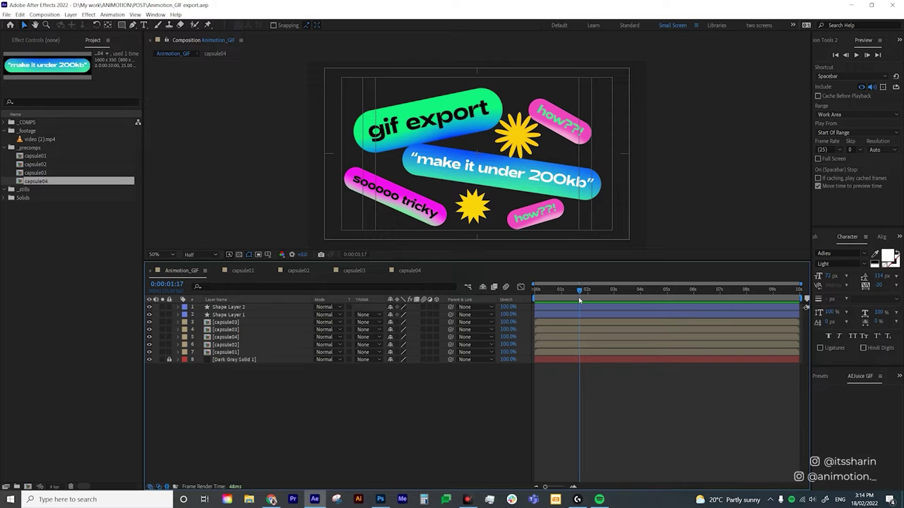
Play the composition preview through and stop it at the first frame.
key(space)
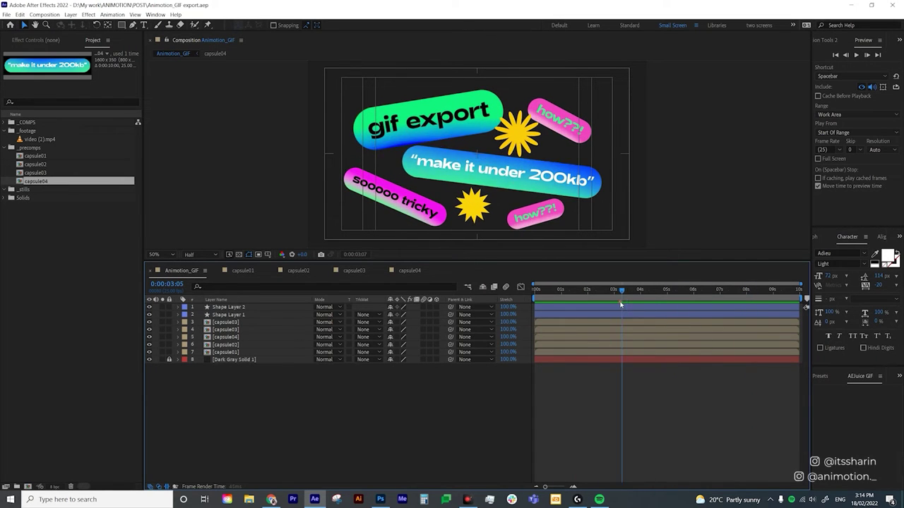
key(space)
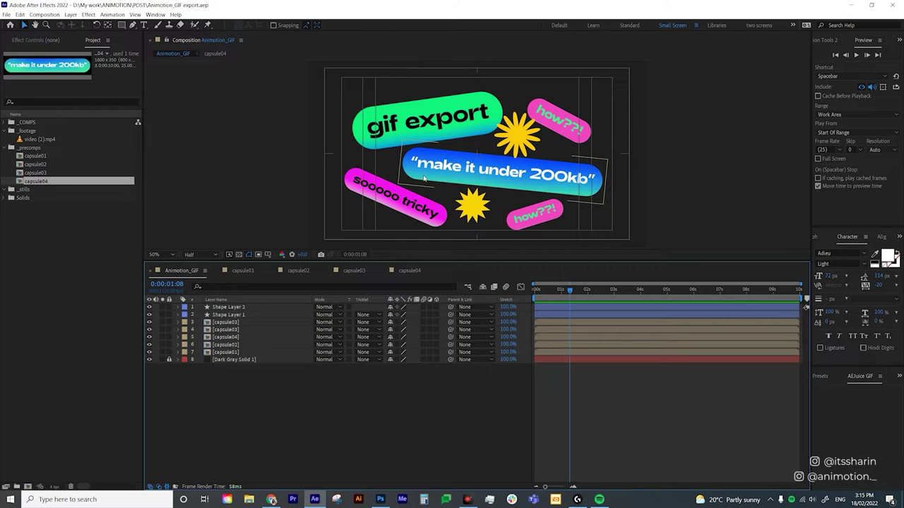
key(space)
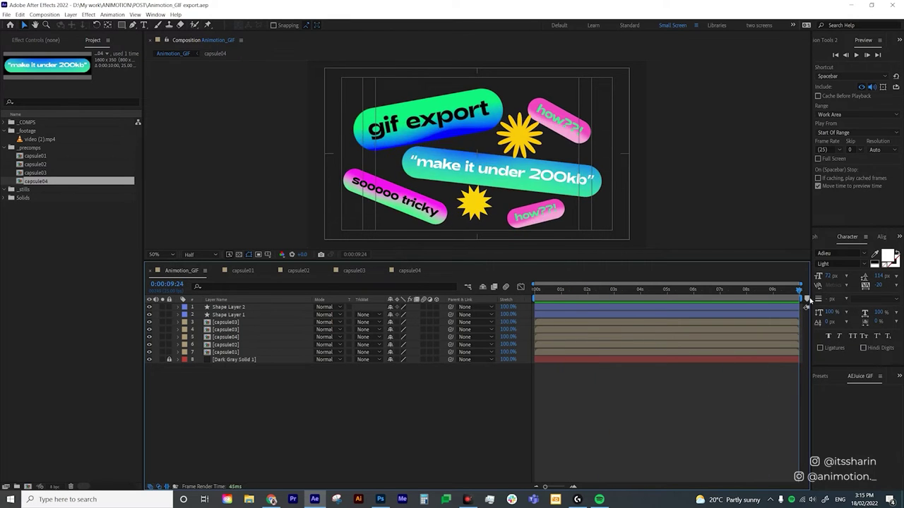
click(473, 349)
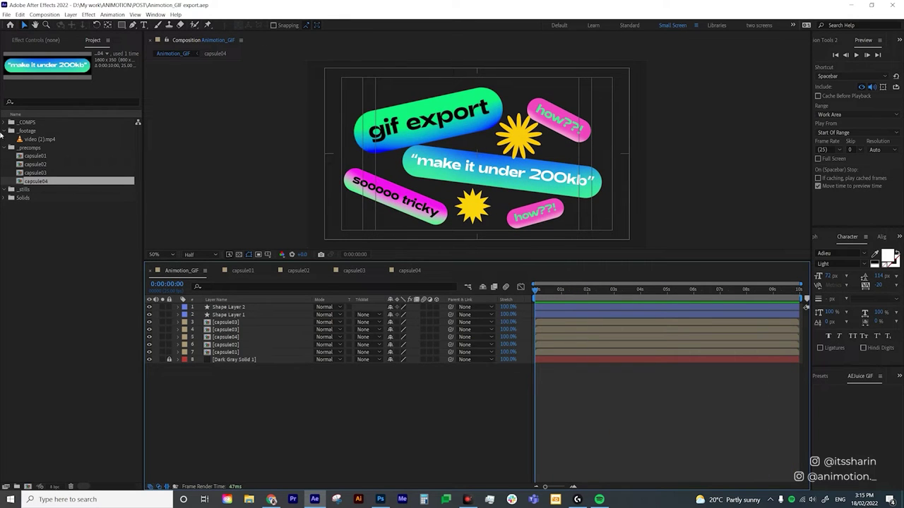
Queue Animotion_GIF in Media Encoder and render it to the exports\animation folder.
click(3, 122)
click(42, 131)
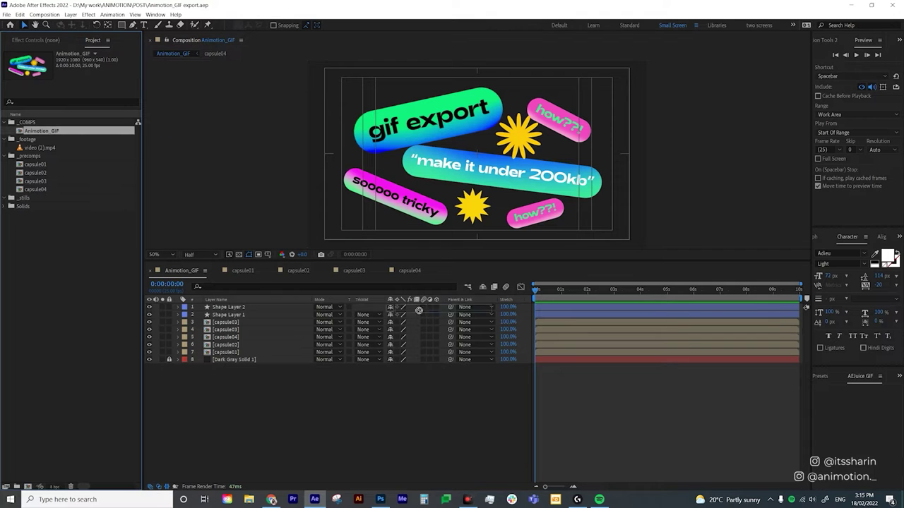
click(400, 500)
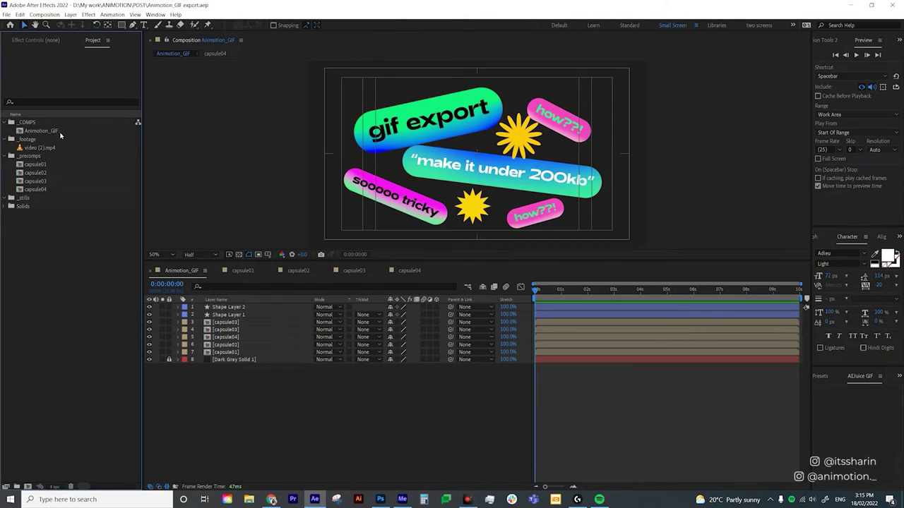
click(41, 132)
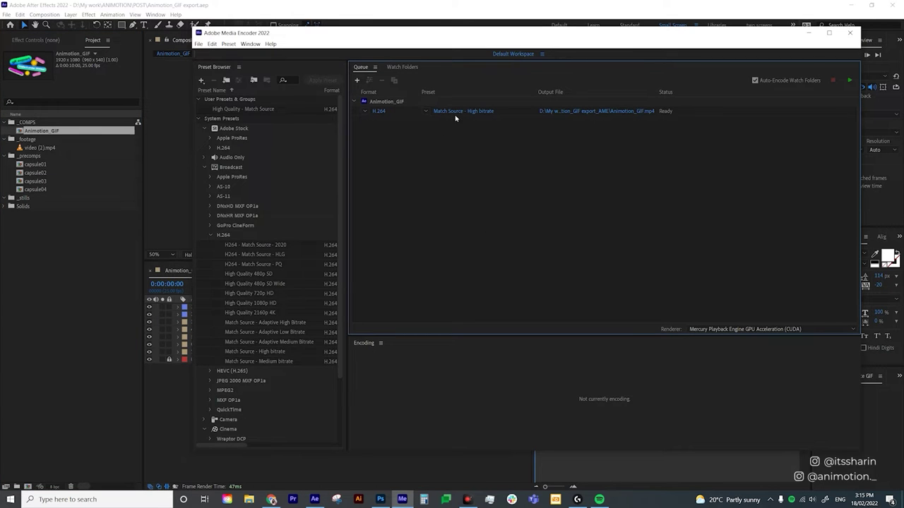
click(545, 112)
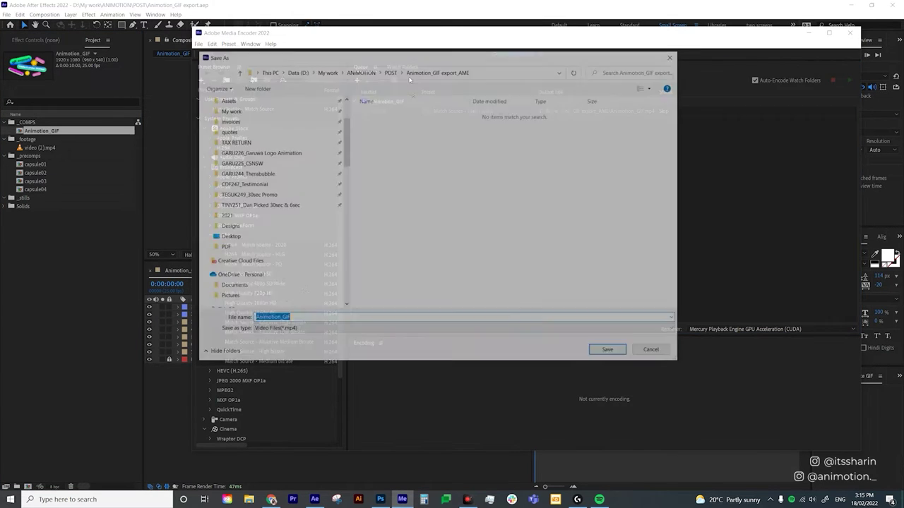
click(237, 247)
click(244, 257)
click(610, 352)
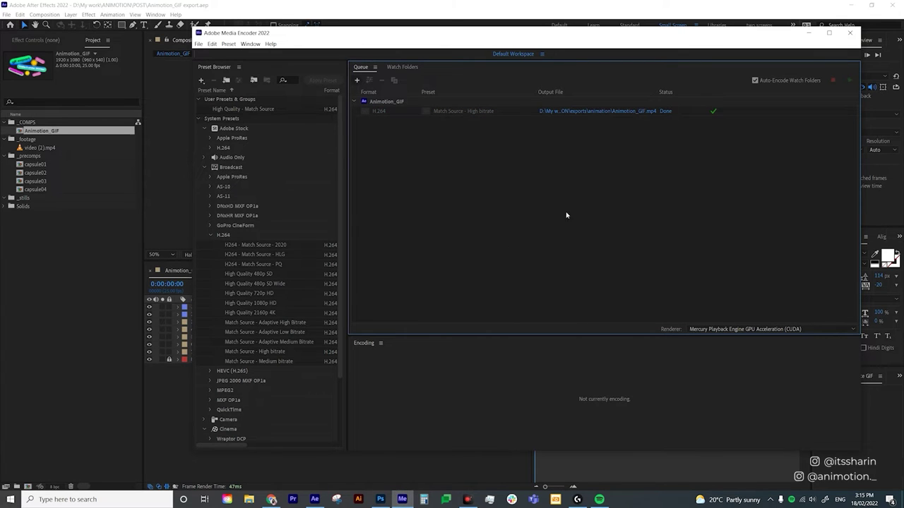
Open the rendered Animotion_GIF video in Photoshop.
click(382, 499)
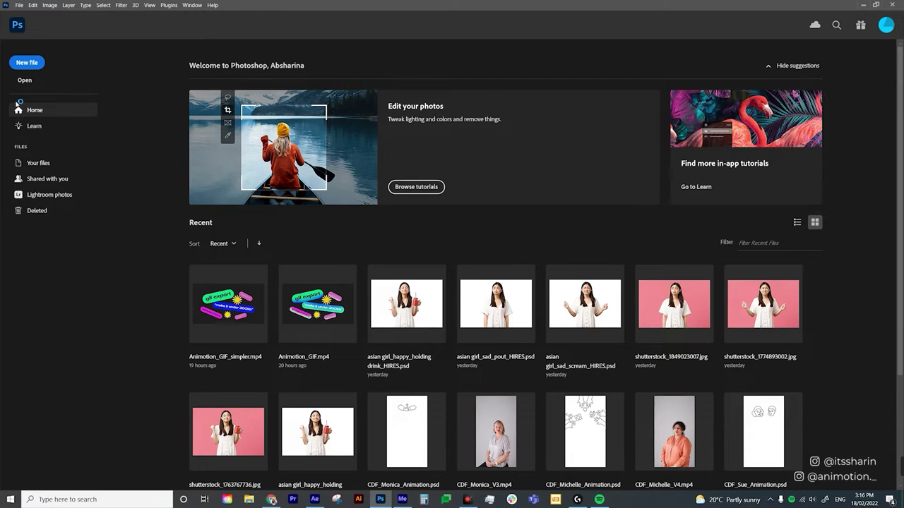
click(24, 80)
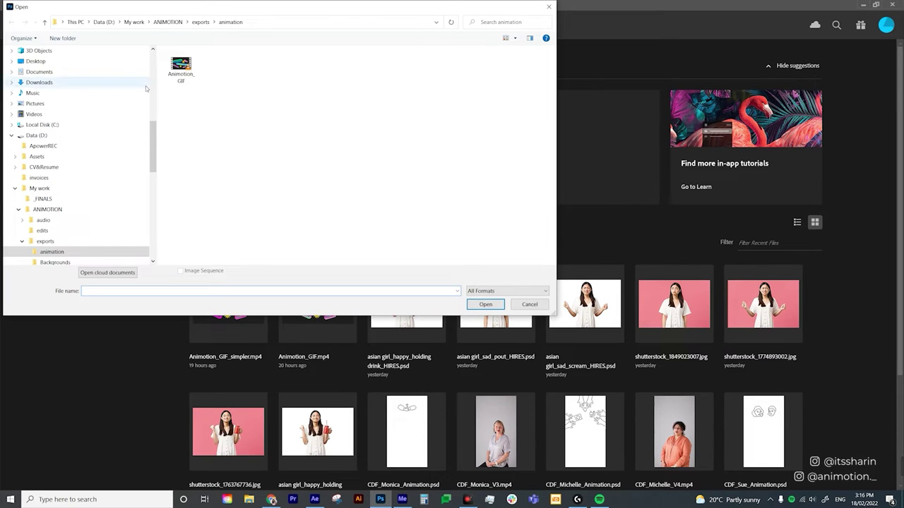
click(188, 65)
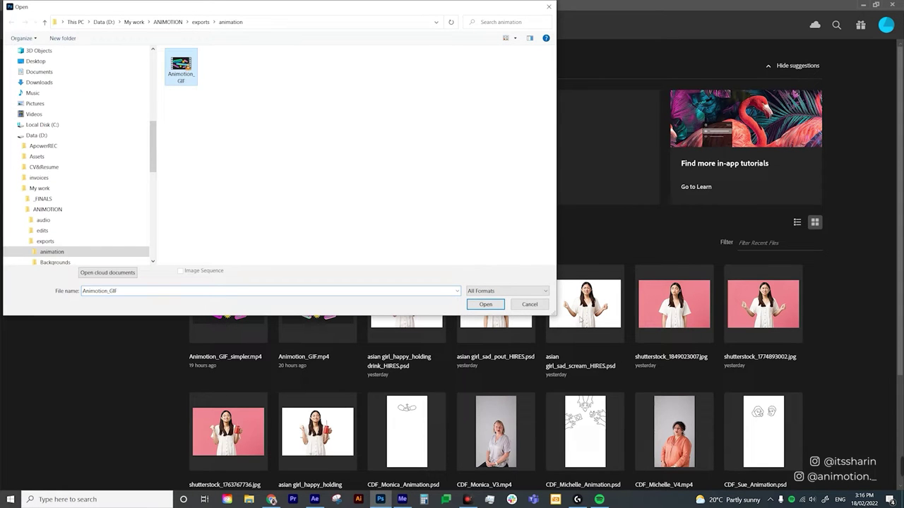
click(486, 305)
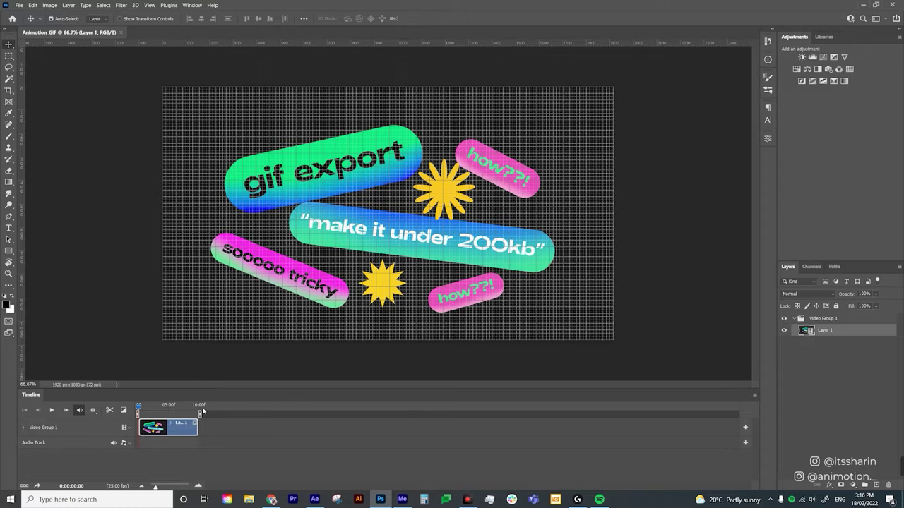
Hide the canvas grid, show the Timeline panel, and check the first and last frames.
key(ctrl+apostrophe)
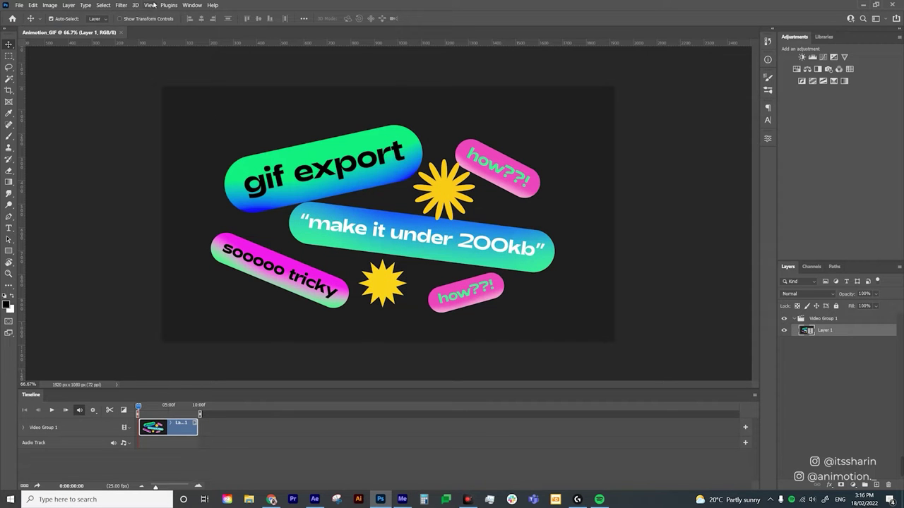
click(191, 6)
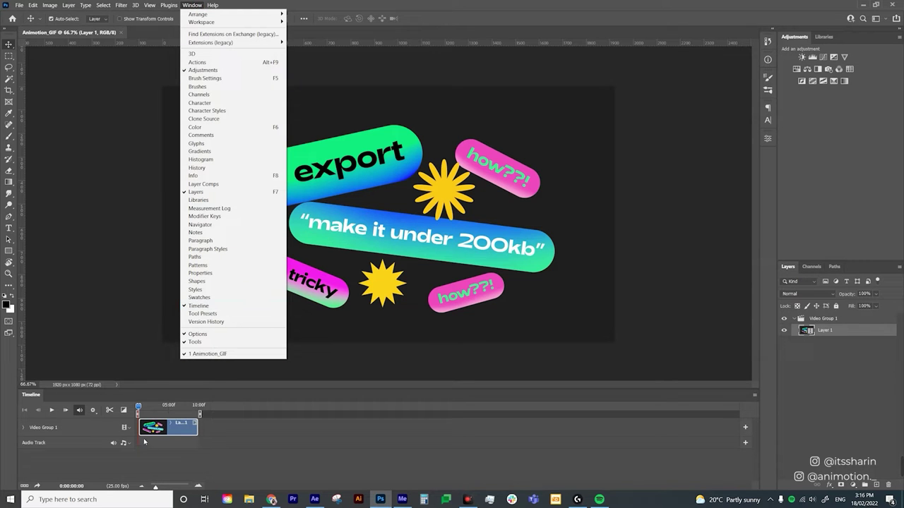
click(251, 311)
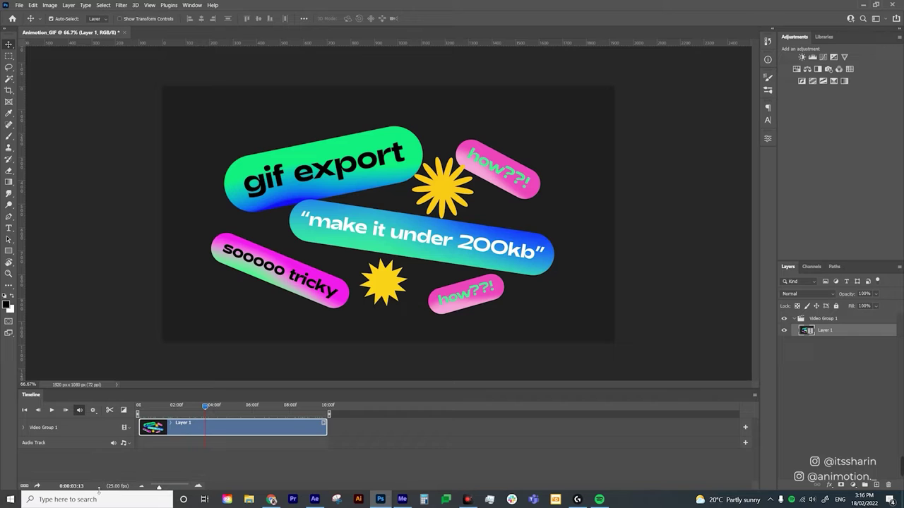
key(Home)
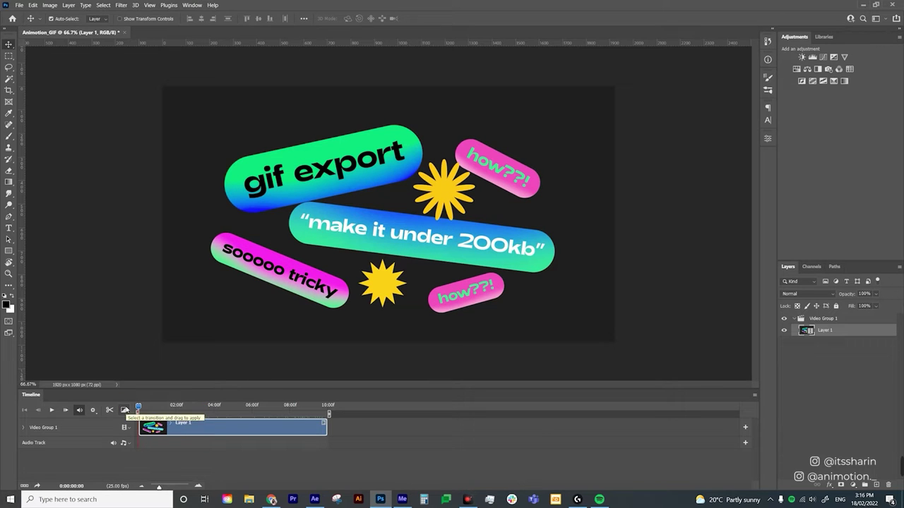
key(End)
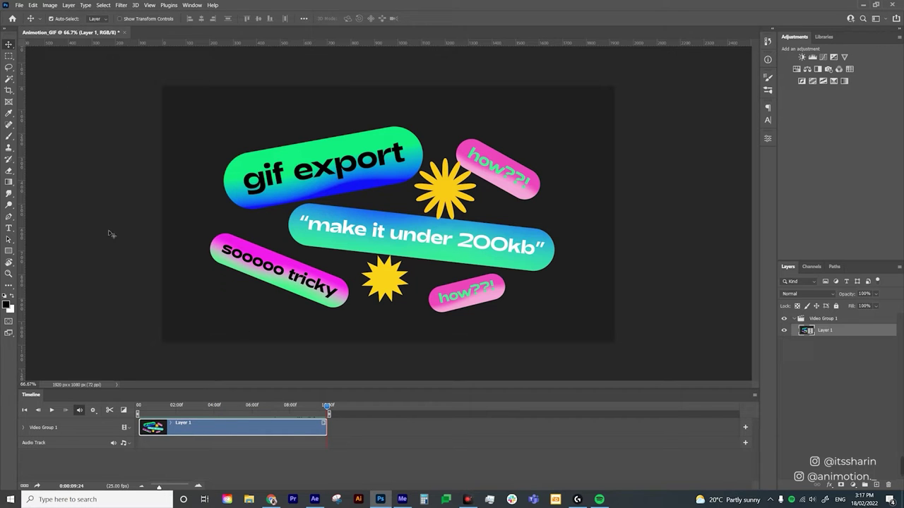
click(21, 9)
mouse_move(79, 134)
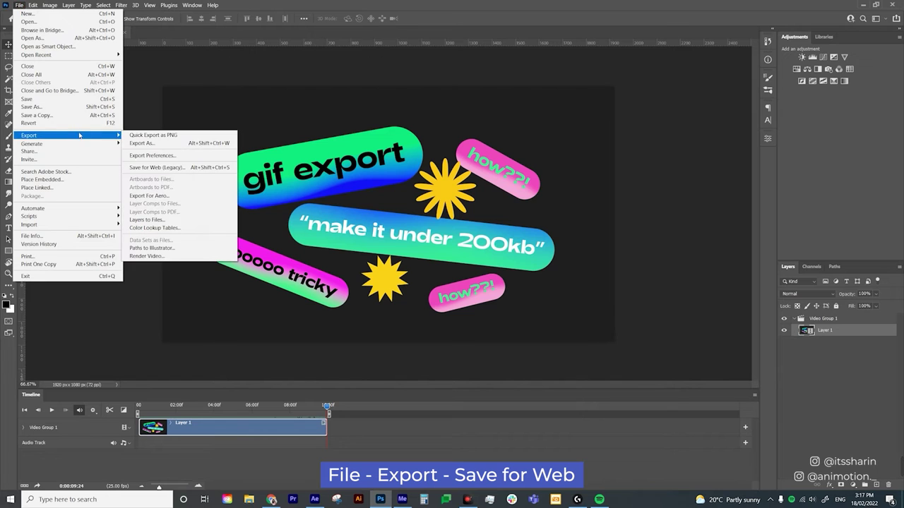
click(226, 171)
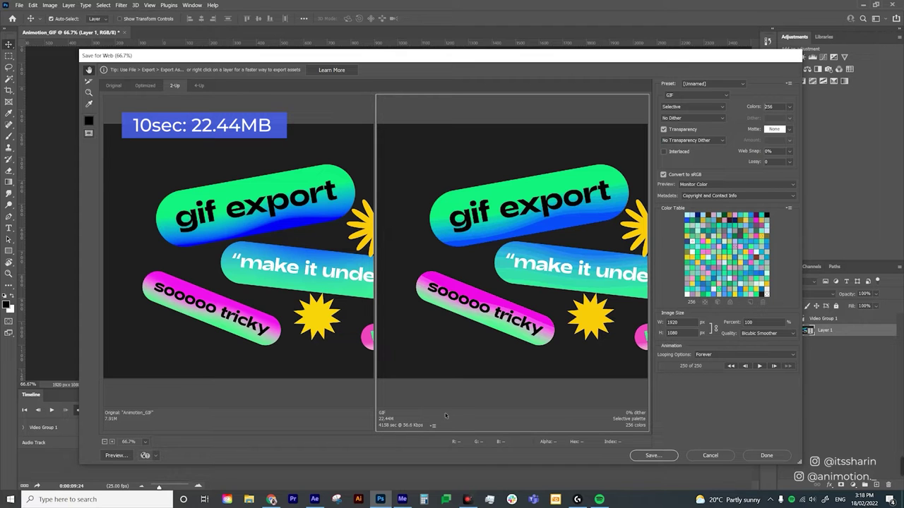
drag(483, 299, 421, 302)
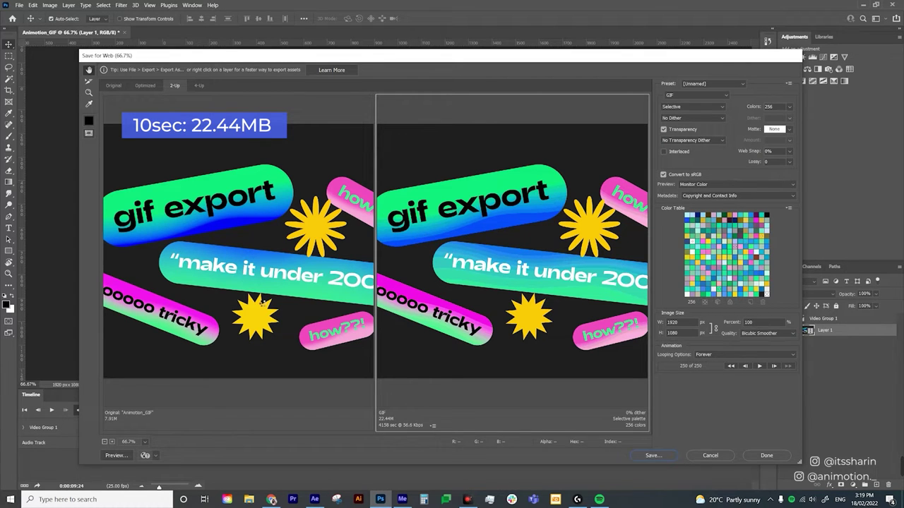
key(Escape)
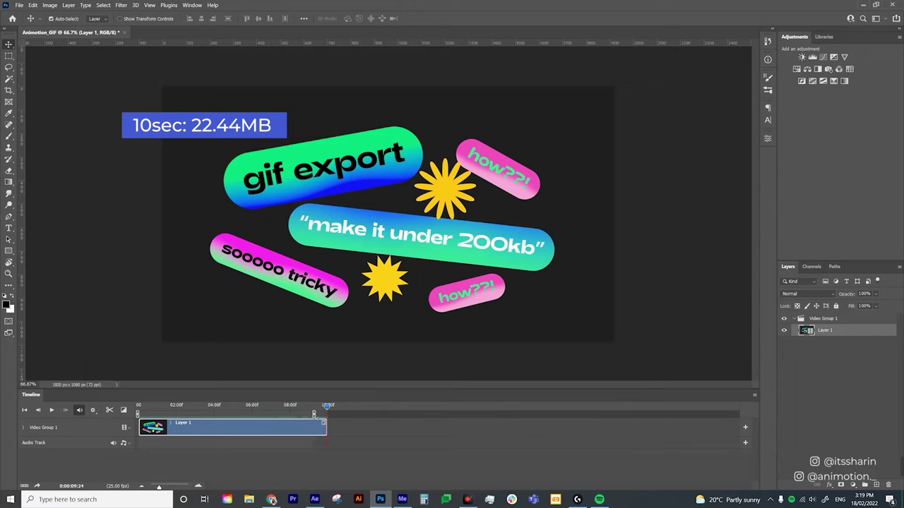
Shorten the timeline work area and preview the Save for Web settings without saving.
drag(315, 415, 235, 414)
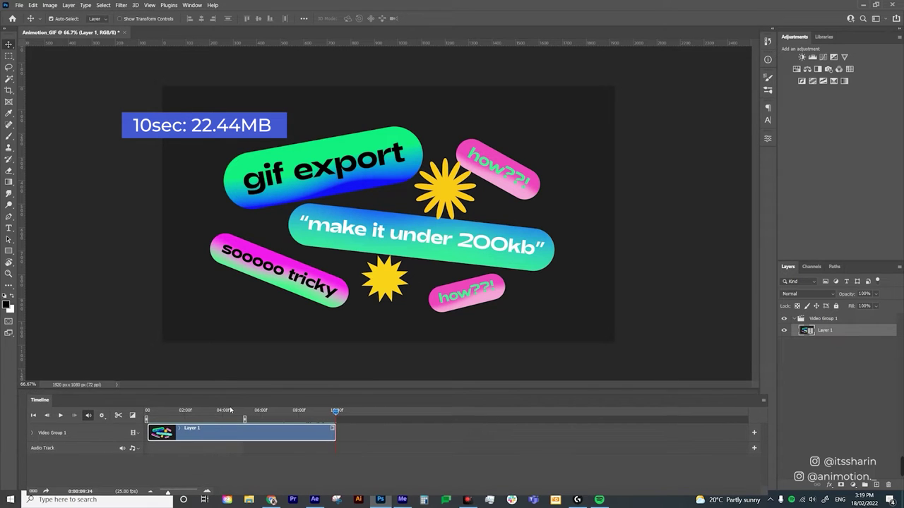
click(230, 408)
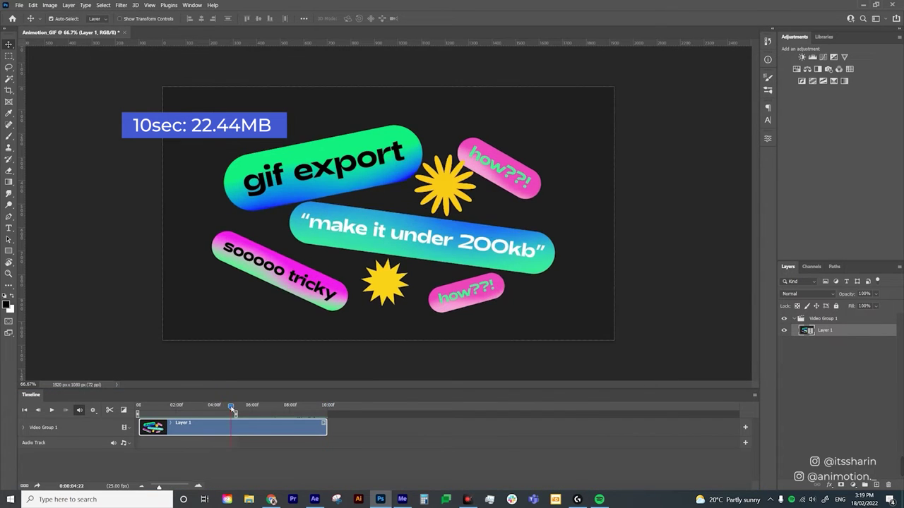
click(19, 5)
mouse_move(76, 135)
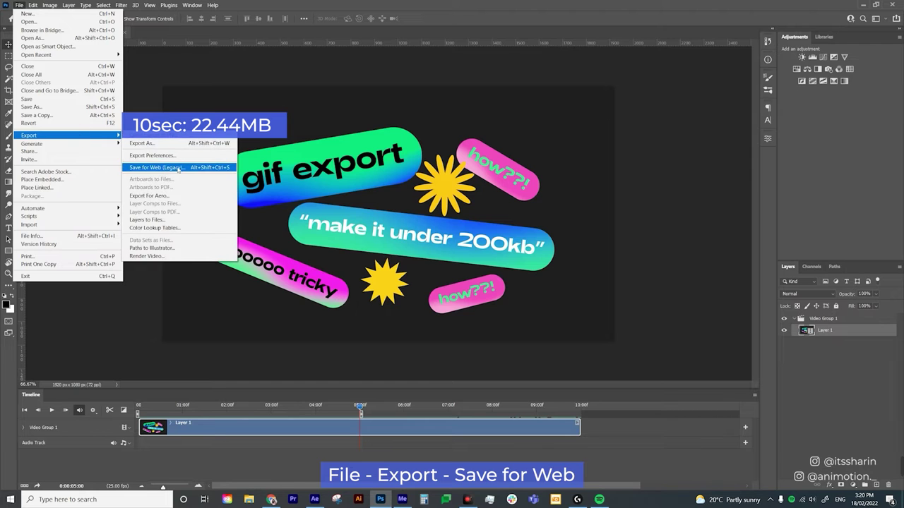
click(156, 167)
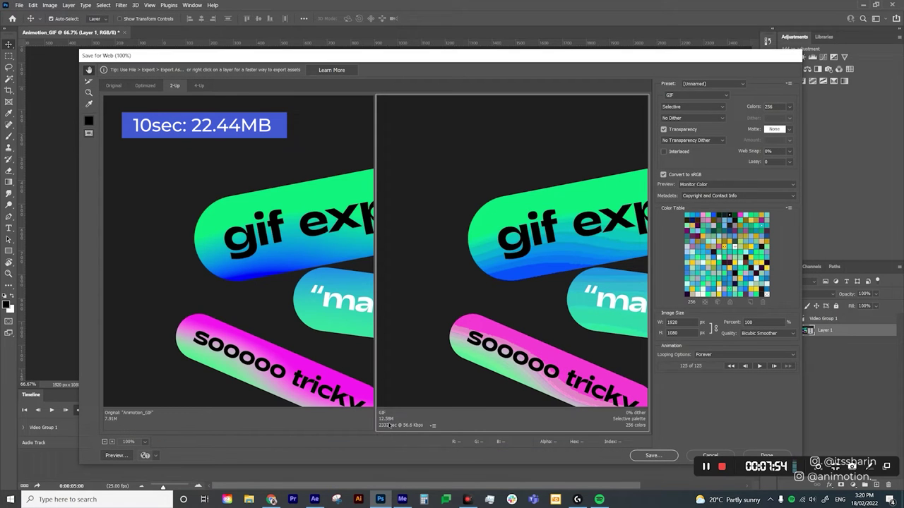
click(723, 455)
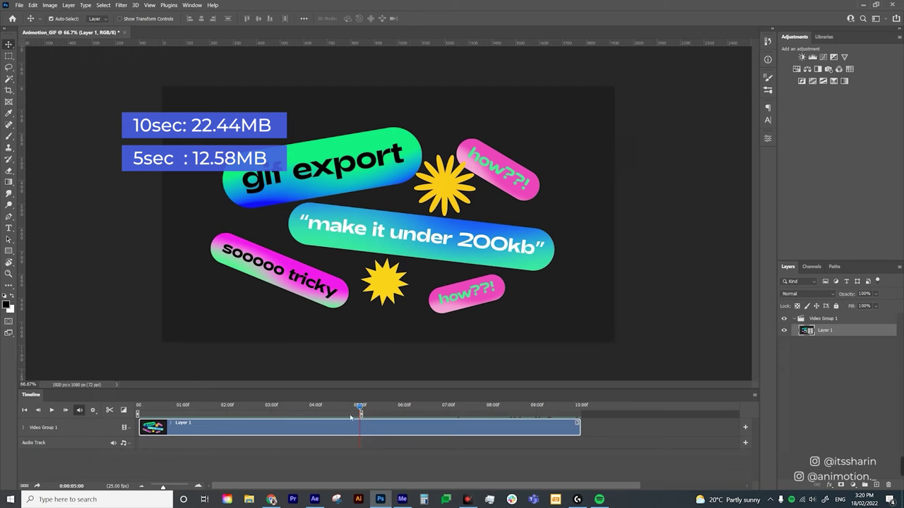
Reopen Save for Web at about 0:00:02:24 and zoom the 2-Up previews out to 66.7%.
drag(237, 407, 271, 408)
key(ctrl+alt+shift+s)
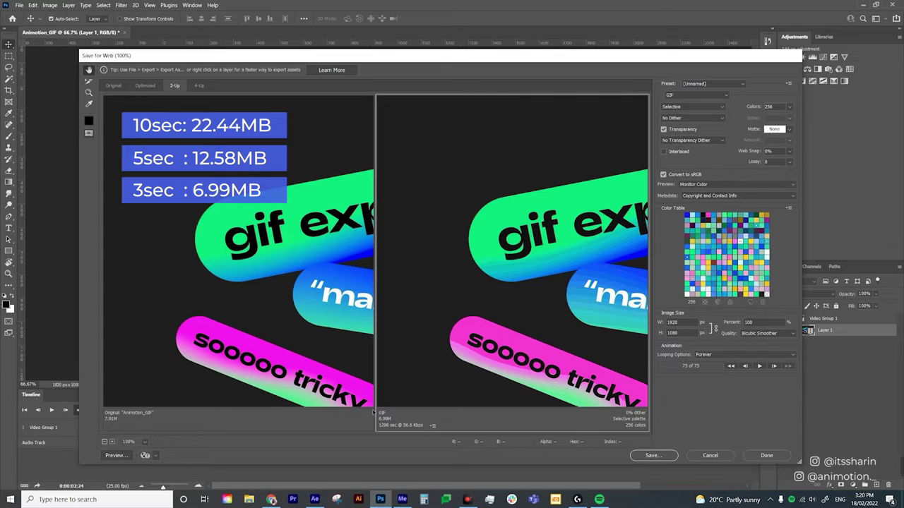
drag(559, 343, 528, 326)
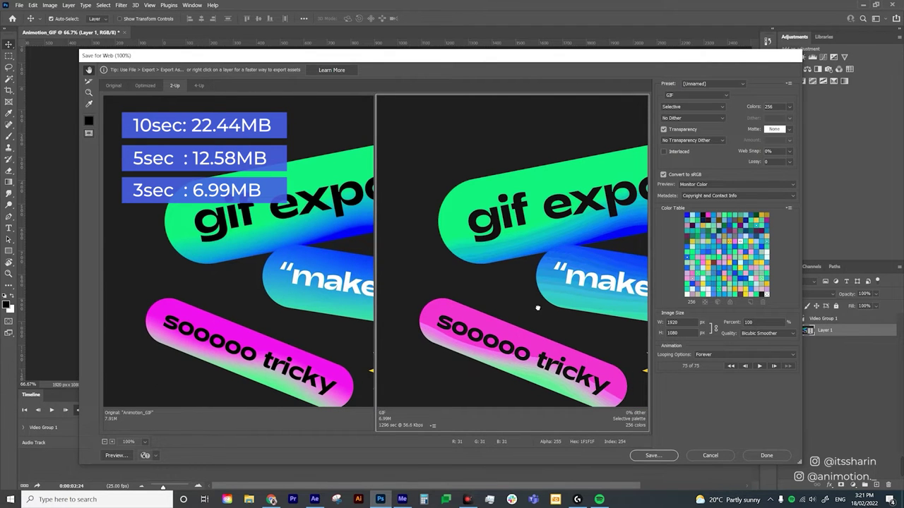
key(ctrl+minus)
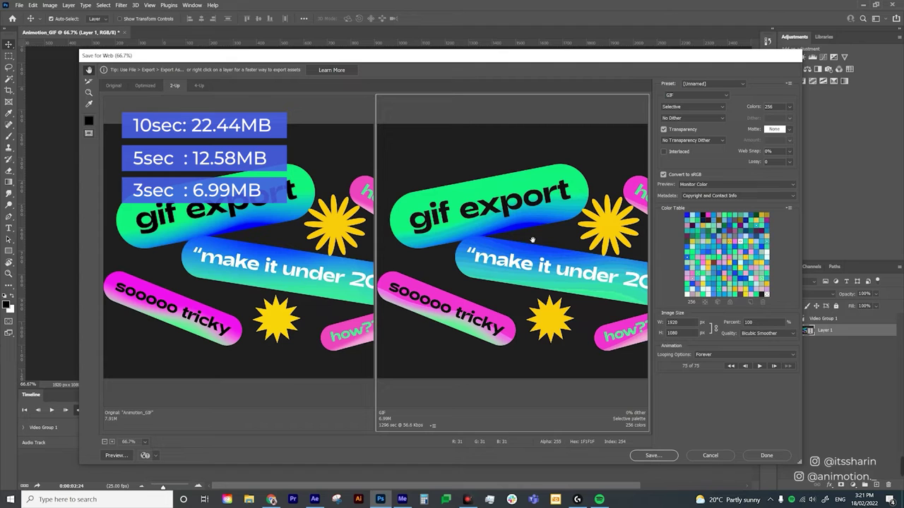
click(790, 107)
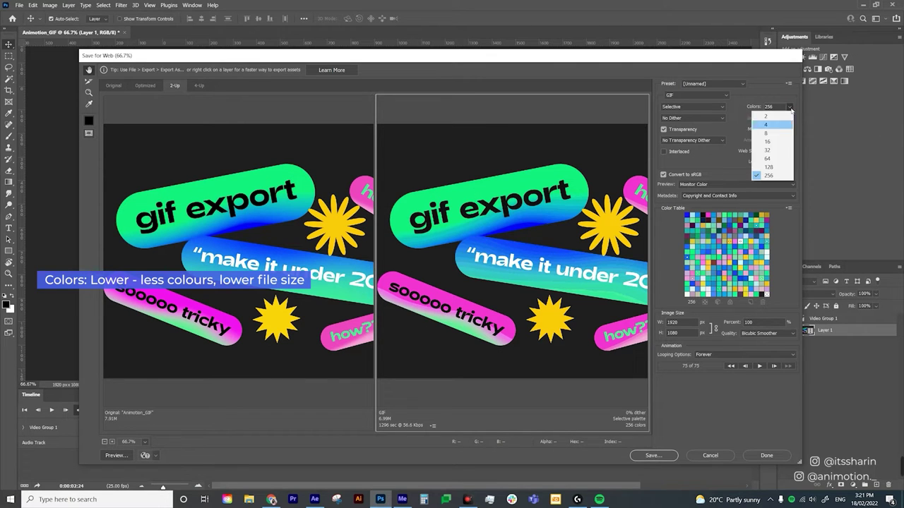
click(783, 168)
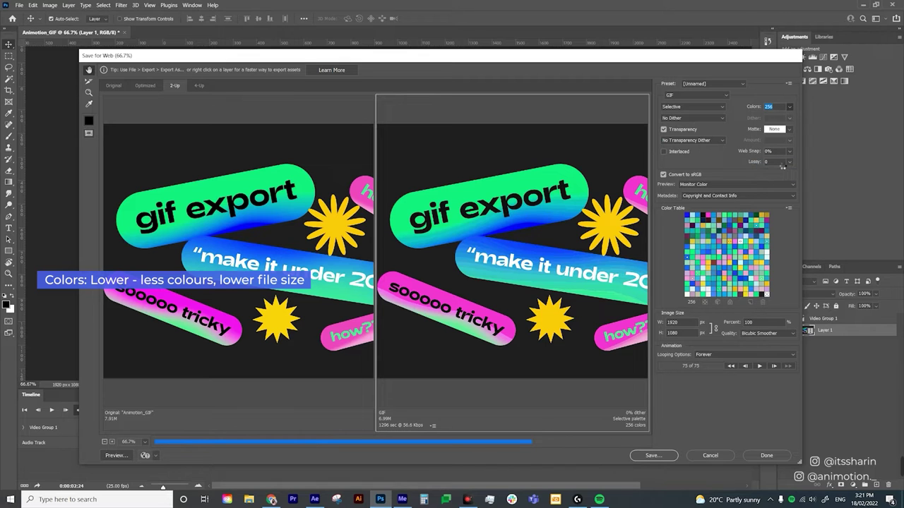
text(128)
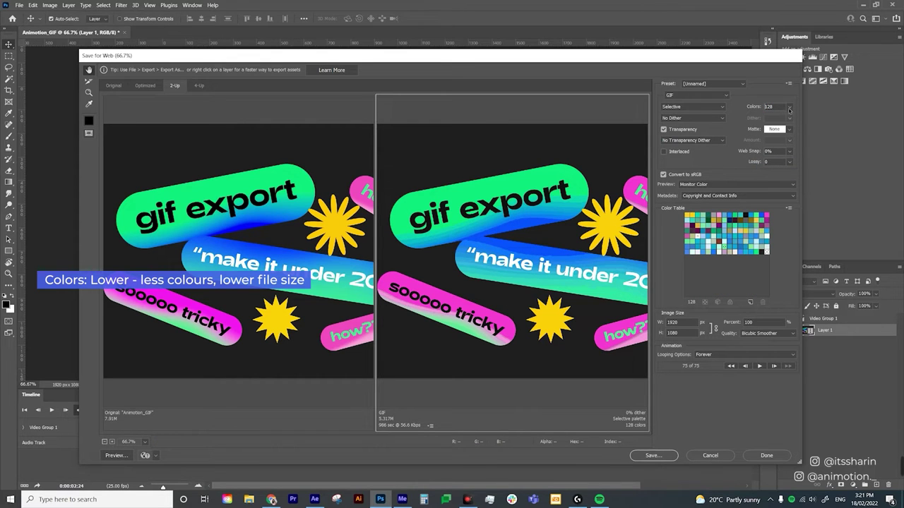
click(790, 110)
click(779, 141)
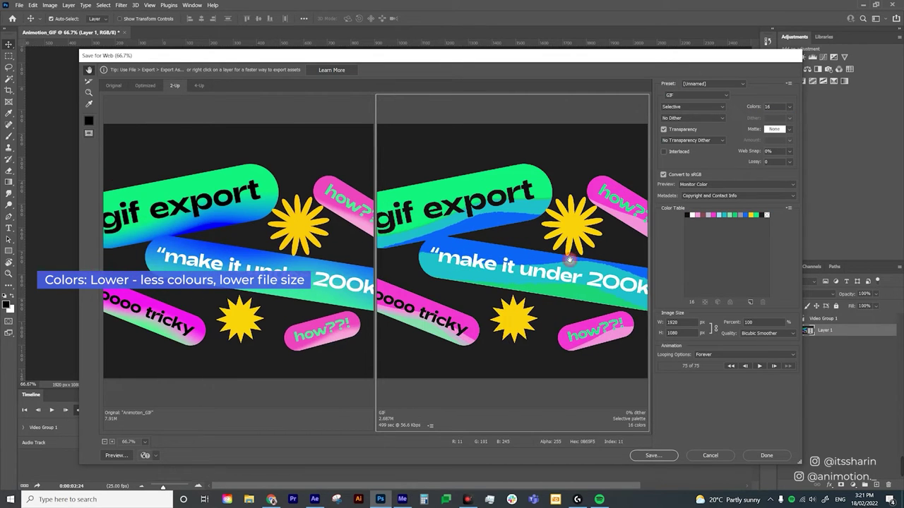
click(789, 106)
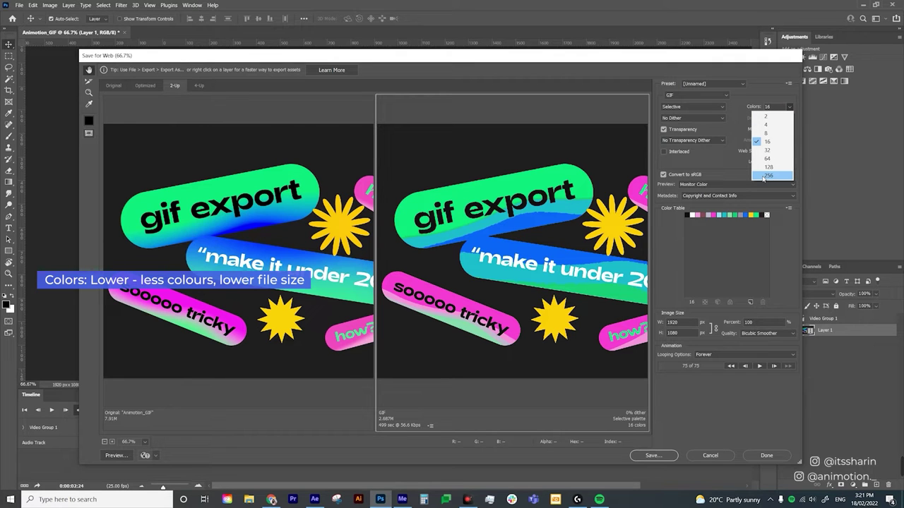
click(766, 176)
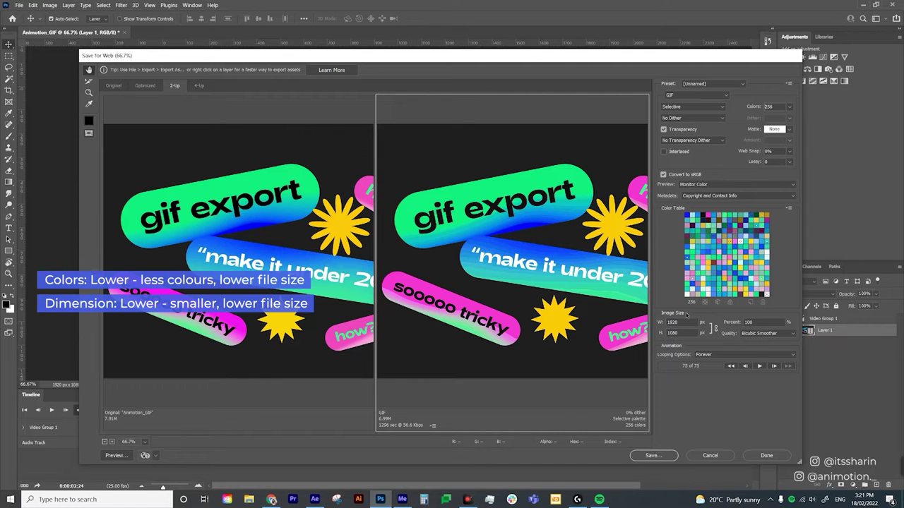
Resize the GIF output width to 1280, then to 480 px (480 × 270), and magnify the previews to 200%.
double_click(672, 322)
text(1280)
key(Tab)
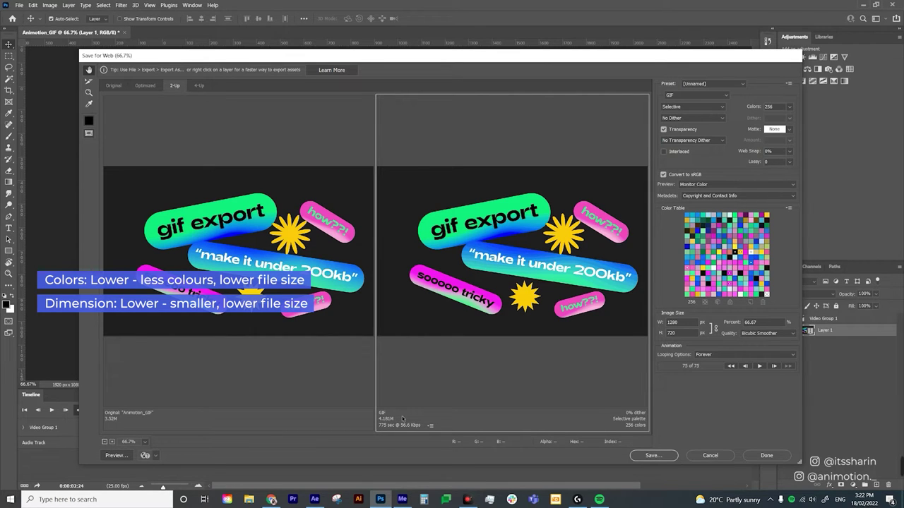
double_click(685, 323)
text(480)
key(Tab)
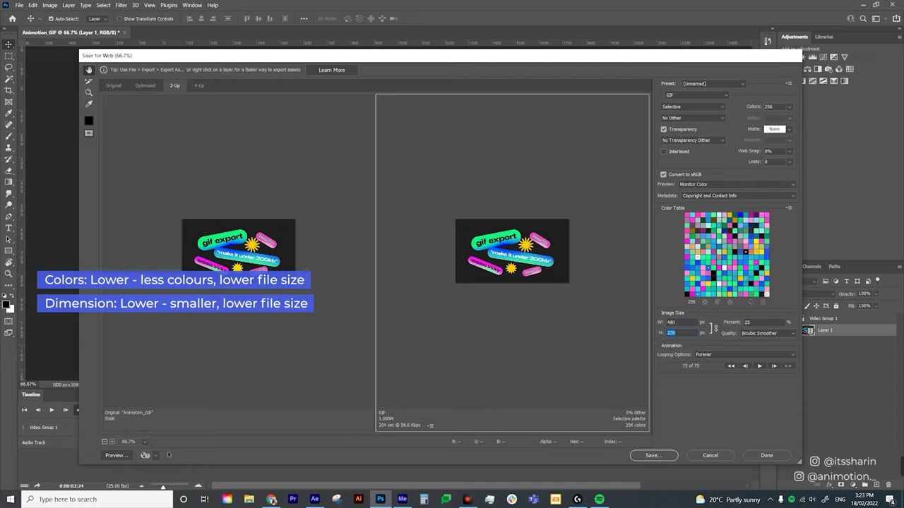
key(ctrl+plus)
key(ctrl+plus)
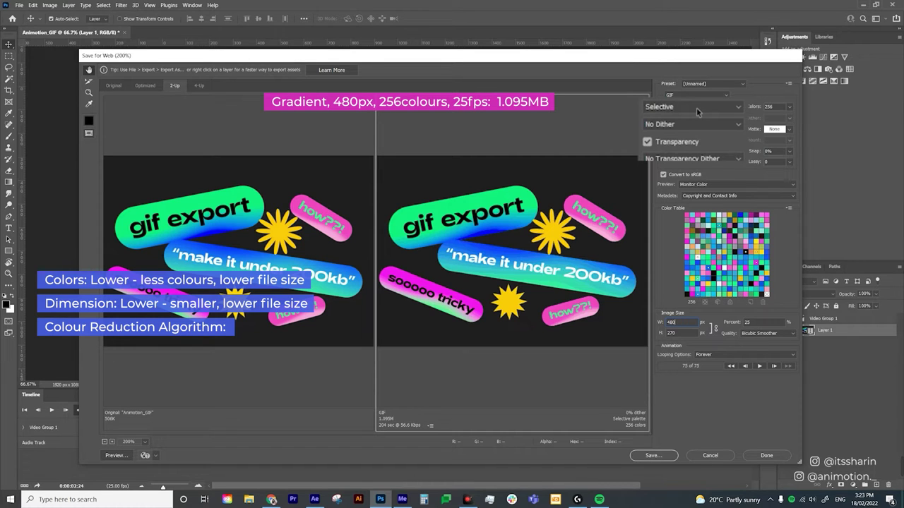
click(697, 107)
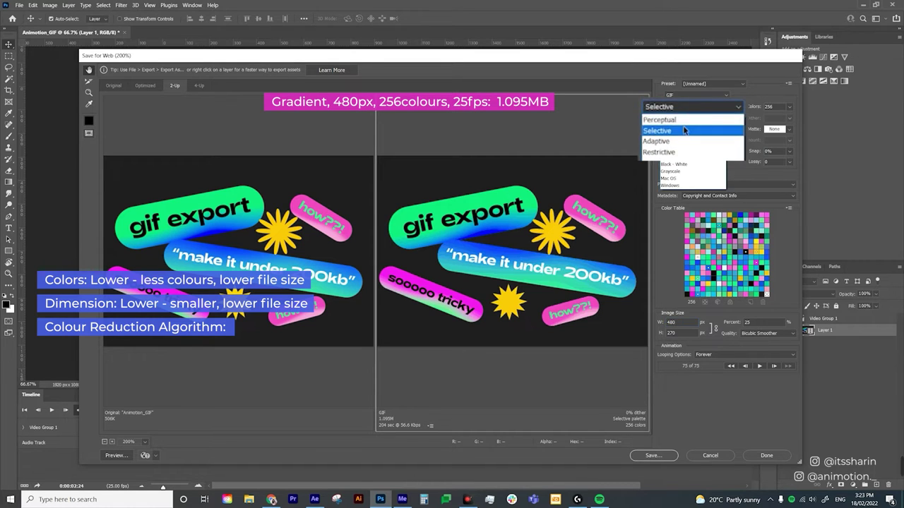
click(694, 122)
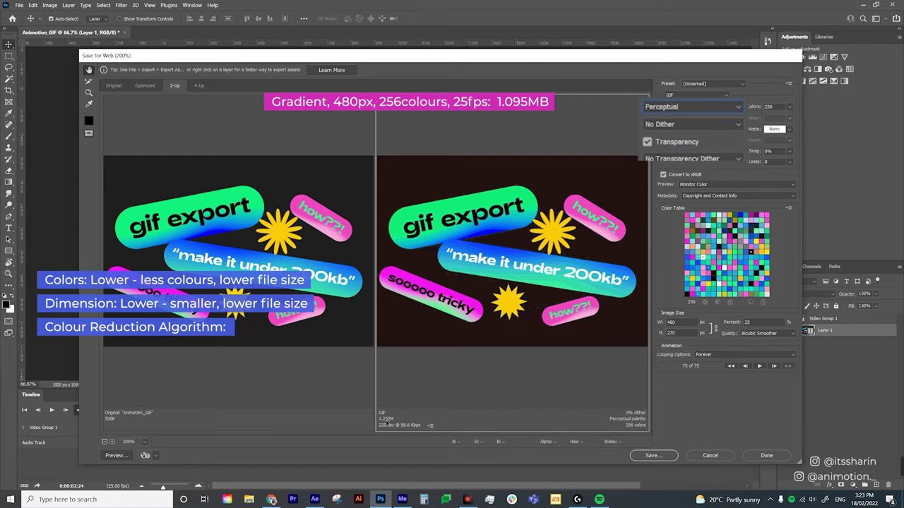
click(710, 108)
click(685, 141)
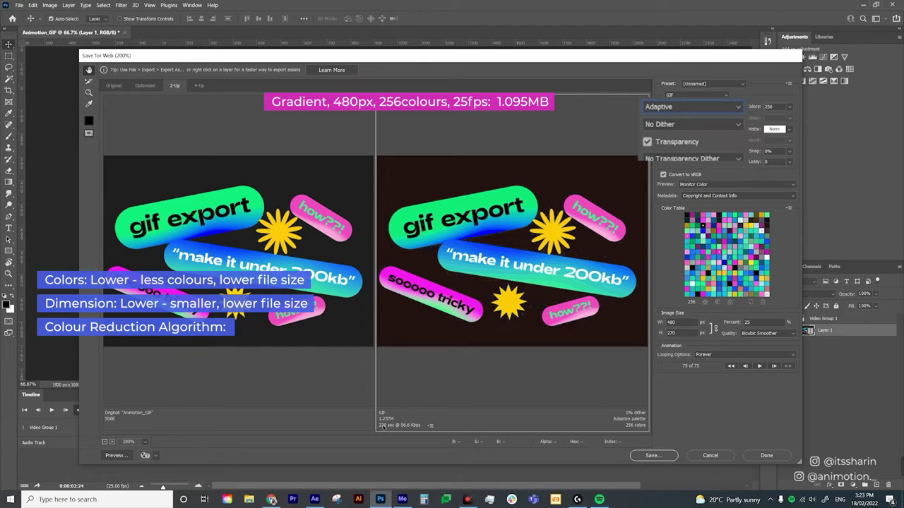
click(676, 108)
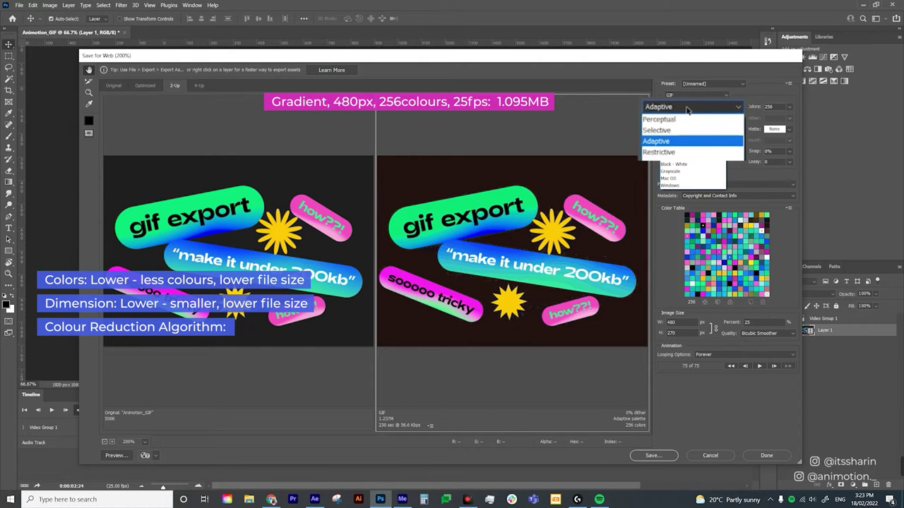
click(721, 152)
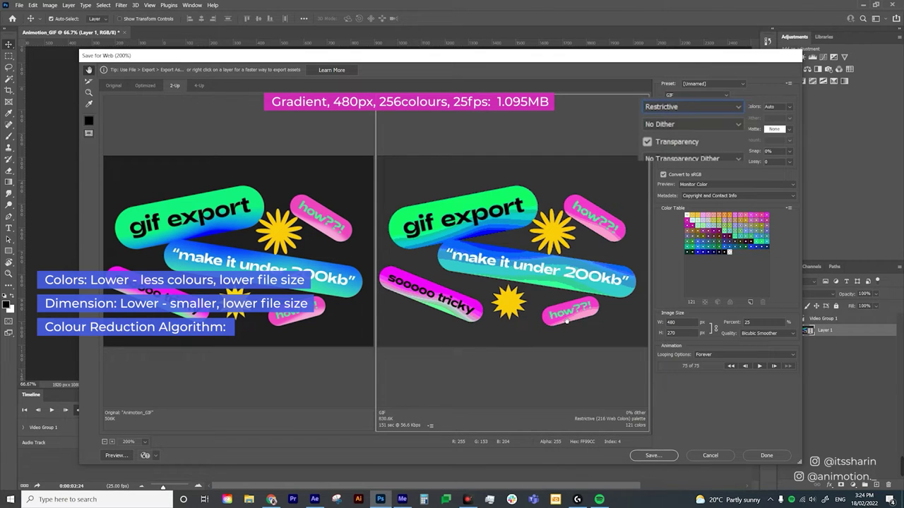
click(724, 107)
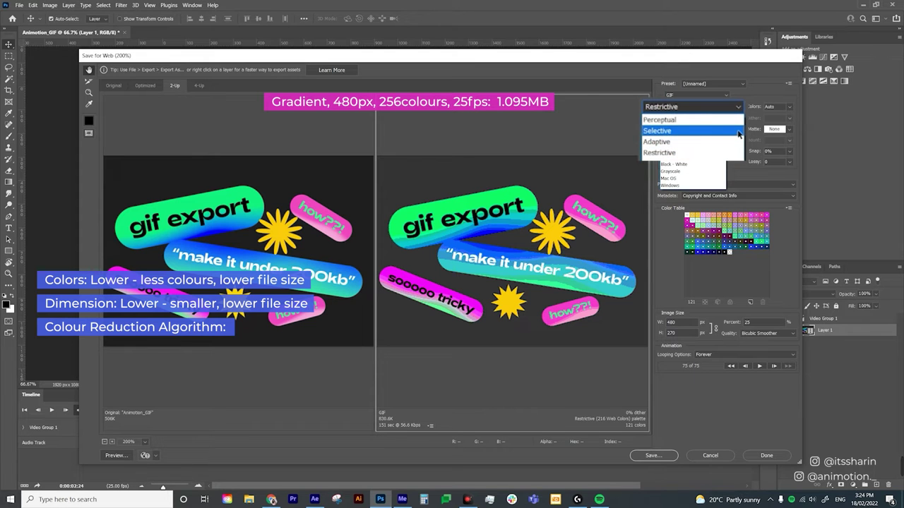
click(739, 132)
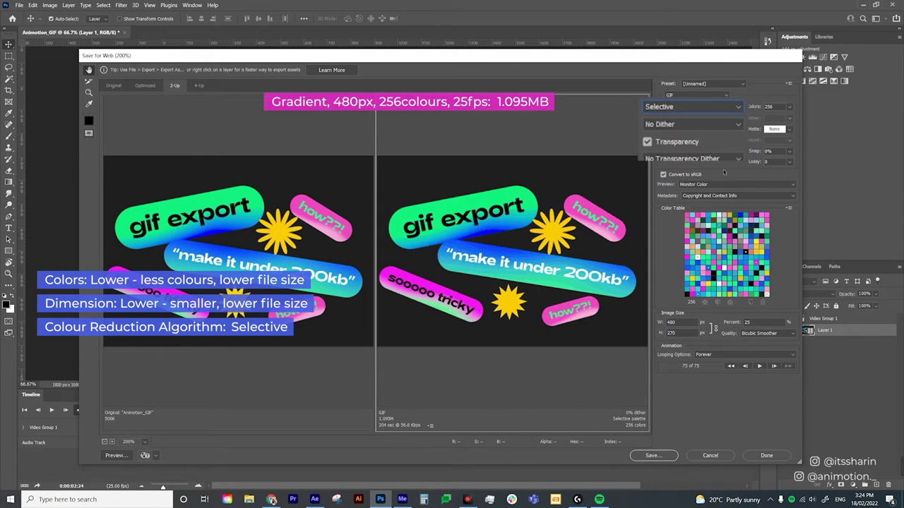
click(727, 126)
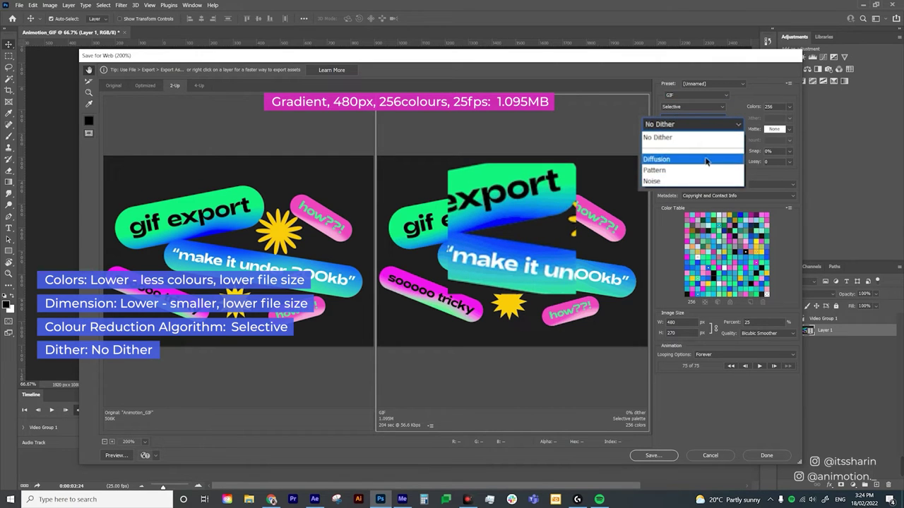
click(706, 162)
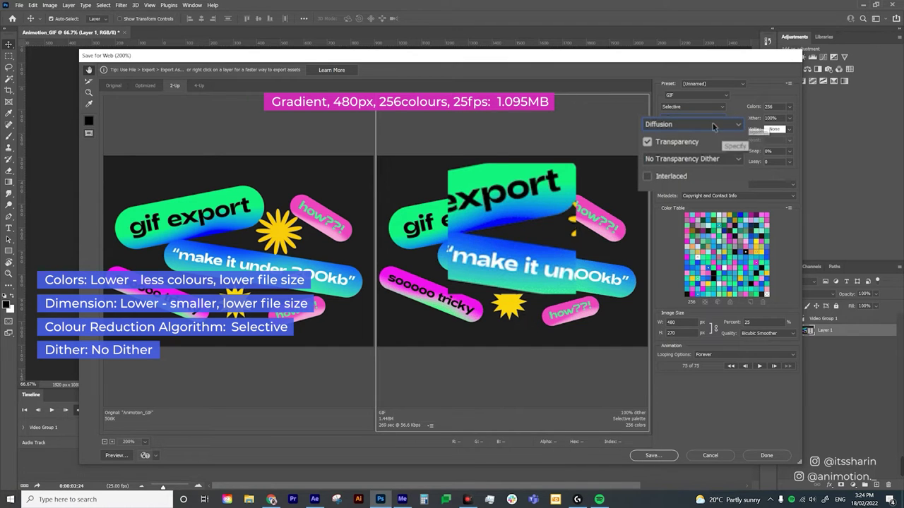
click(692, 125)
click(669, 177)
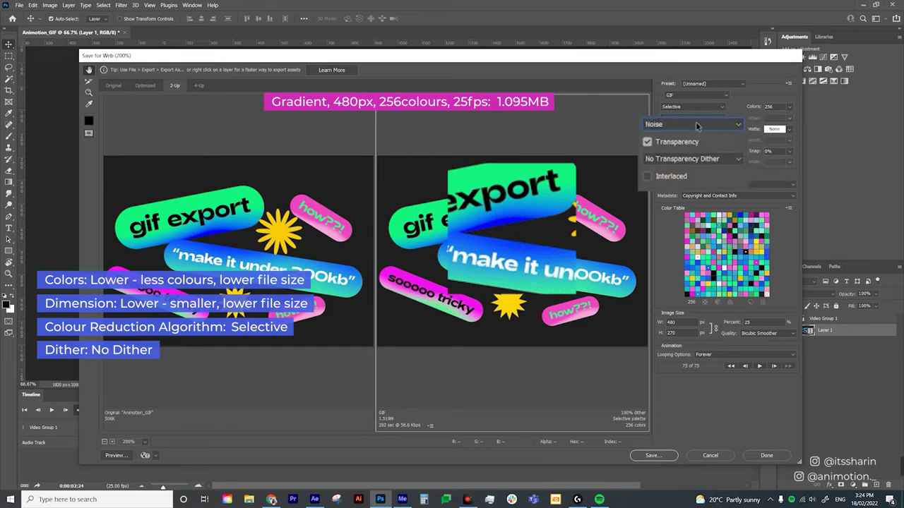
click(696, 123)
click(662, 169)
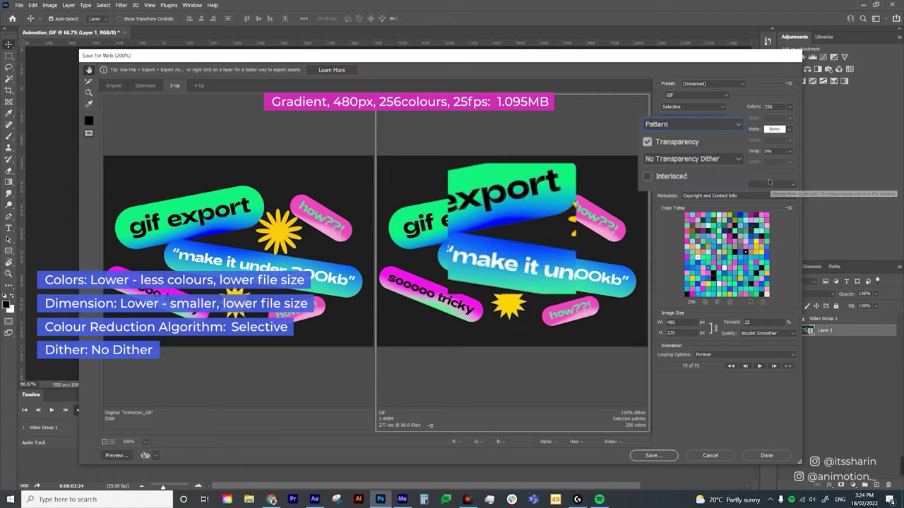
click(674, 125)
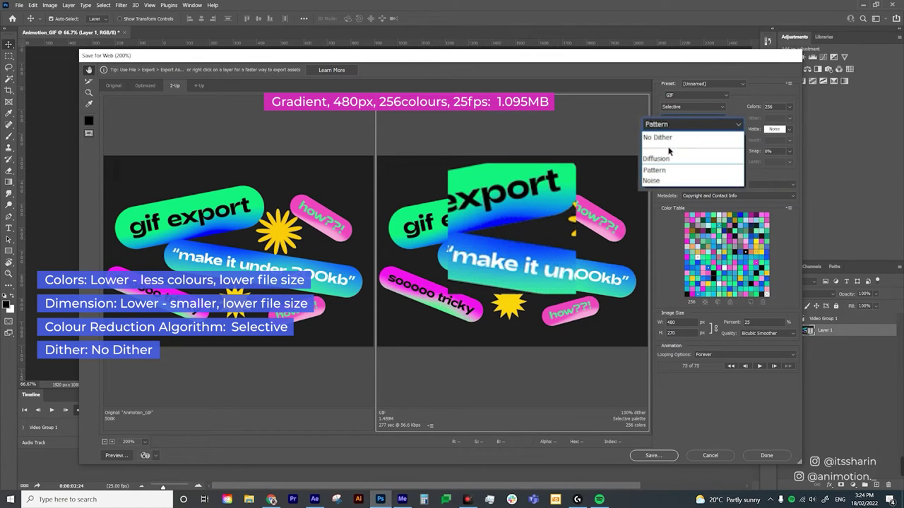
click(671, 134)
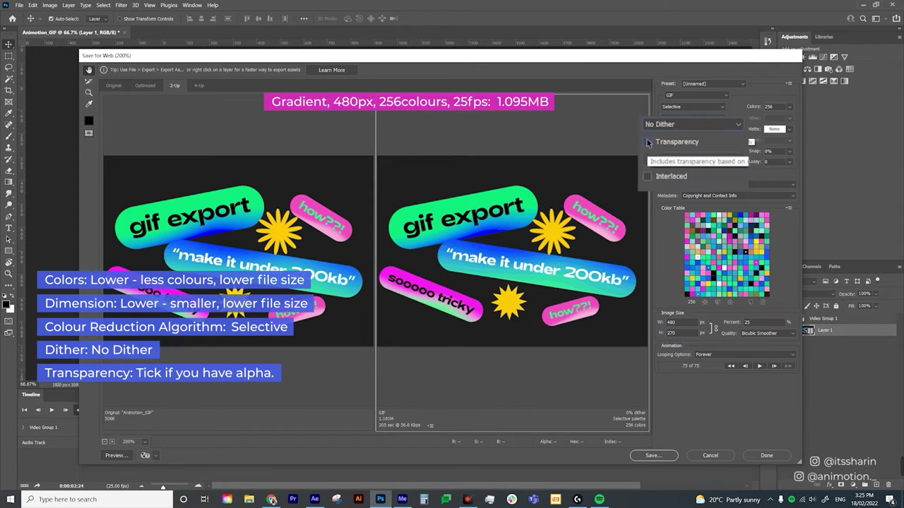
click(650, 144)
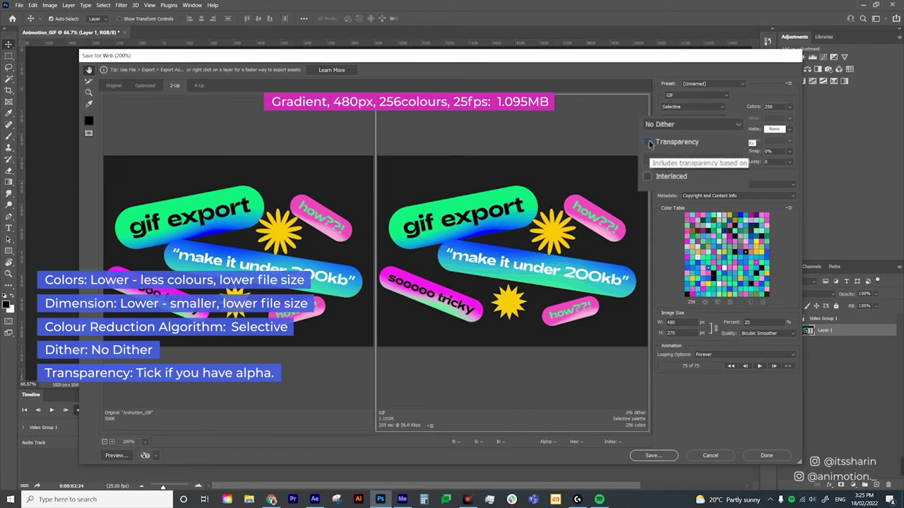
click(648, 143)
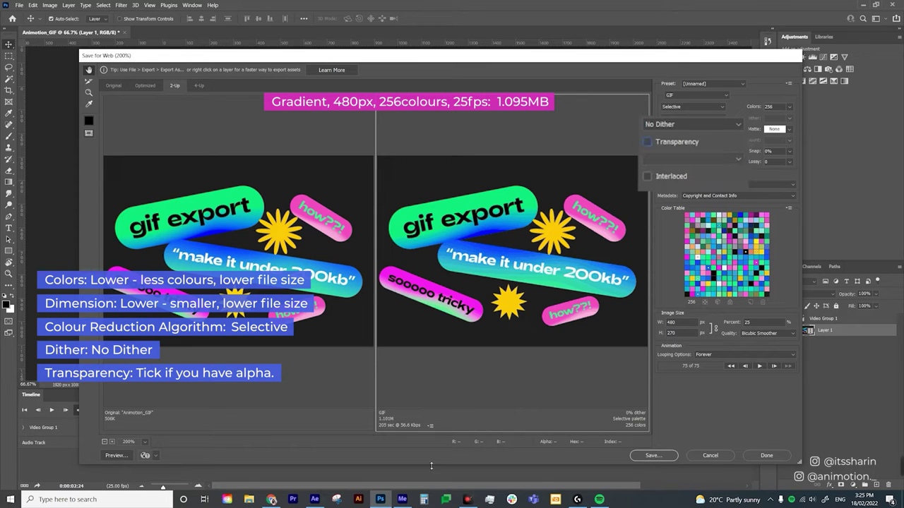
click(648, 143)
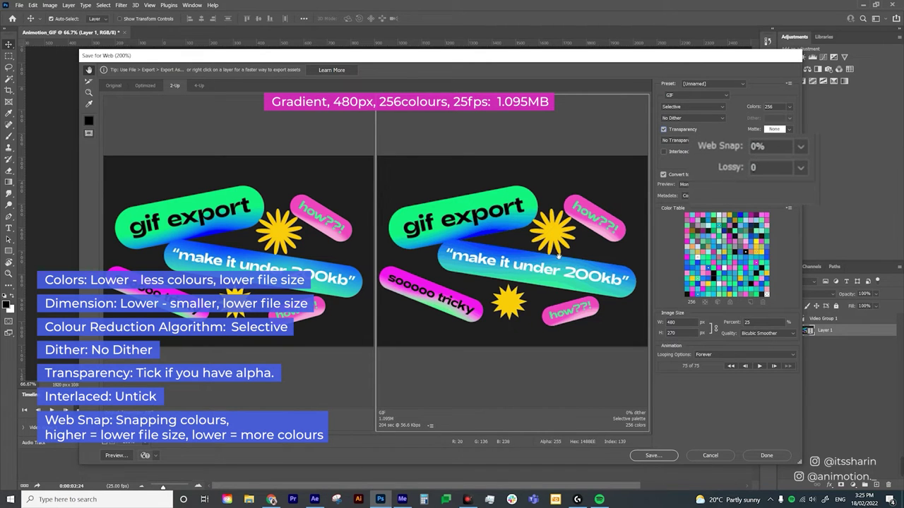
Lower the Web Snap slider from 100% through about half down to 0%.
click(800, 146)
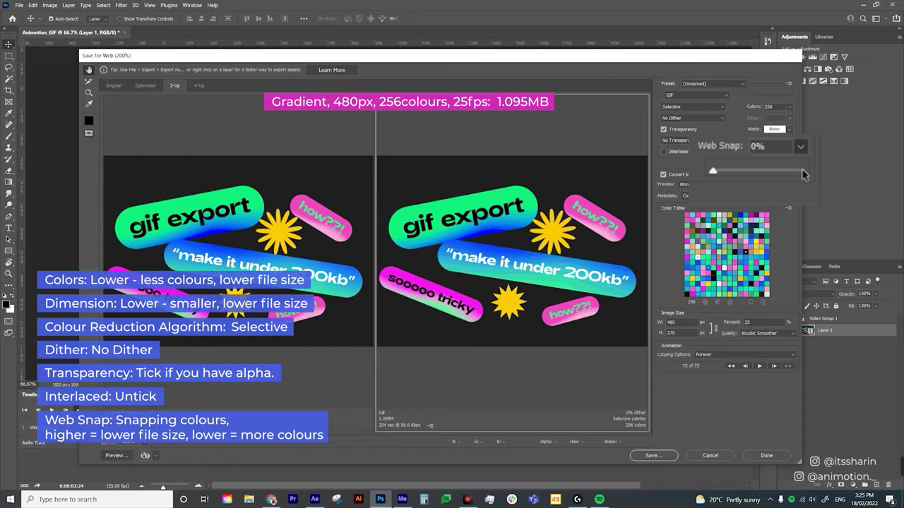
click(810, 177)
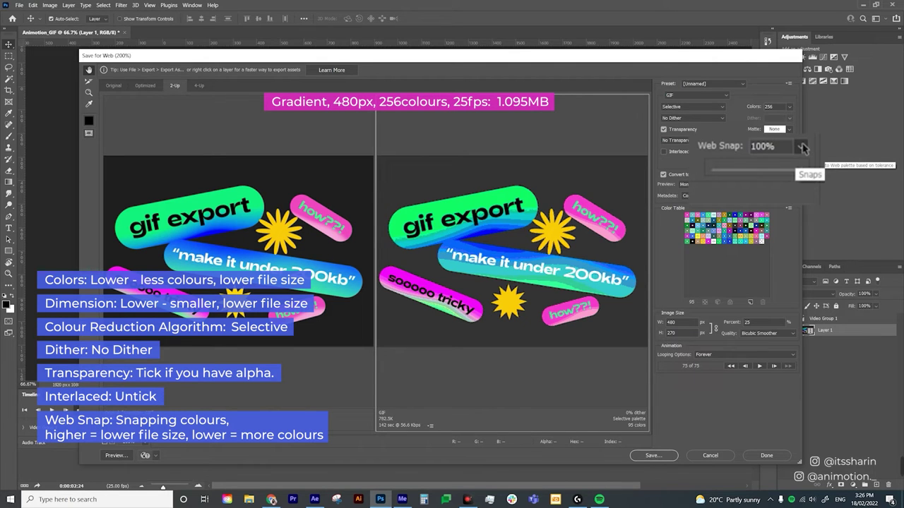
drag(803, 147, 759, 174)
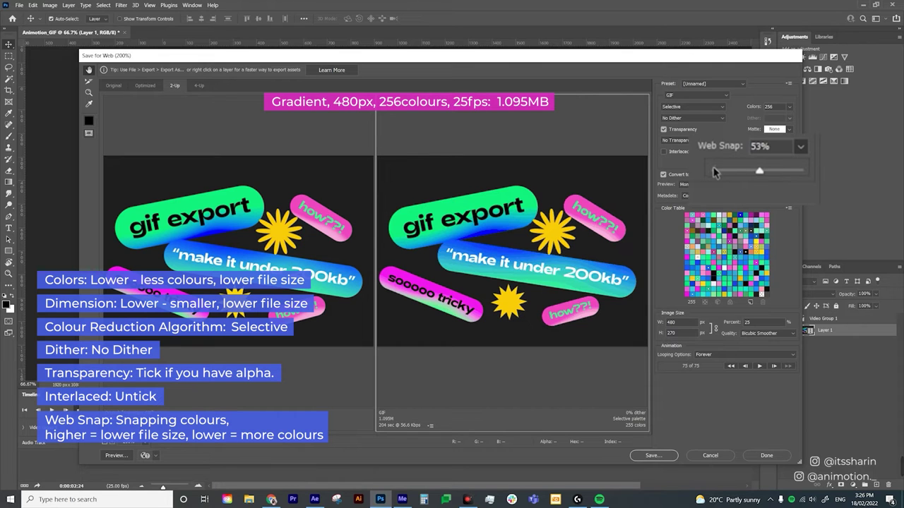
key(Down)
key(Down)
key(Down)
key(Down)
click(717, 173)
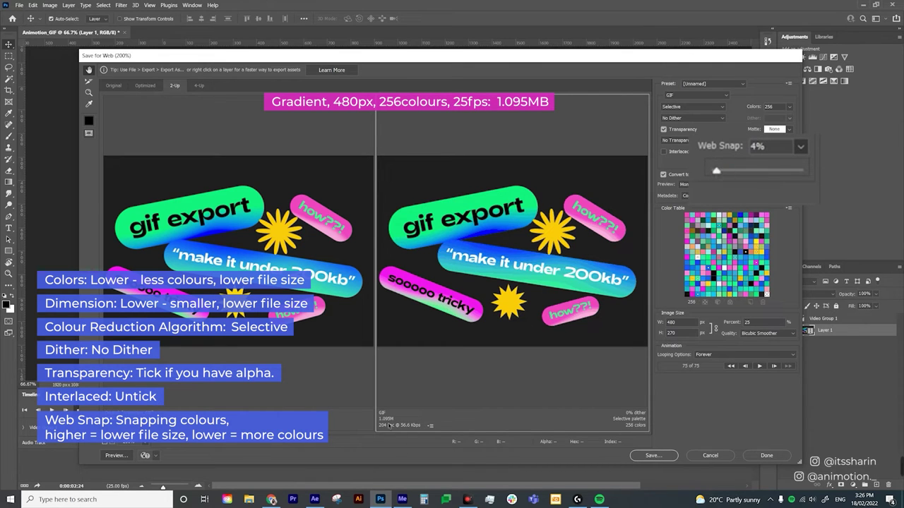
click(710, 172)
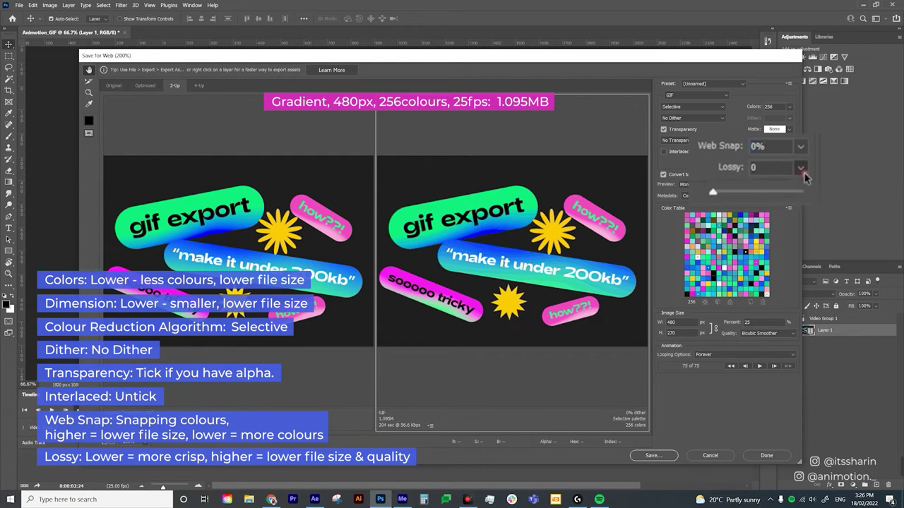
Try Lossy at 100, then drop it to 11 and settle at 19.
drag(801, 168, 800, 191)
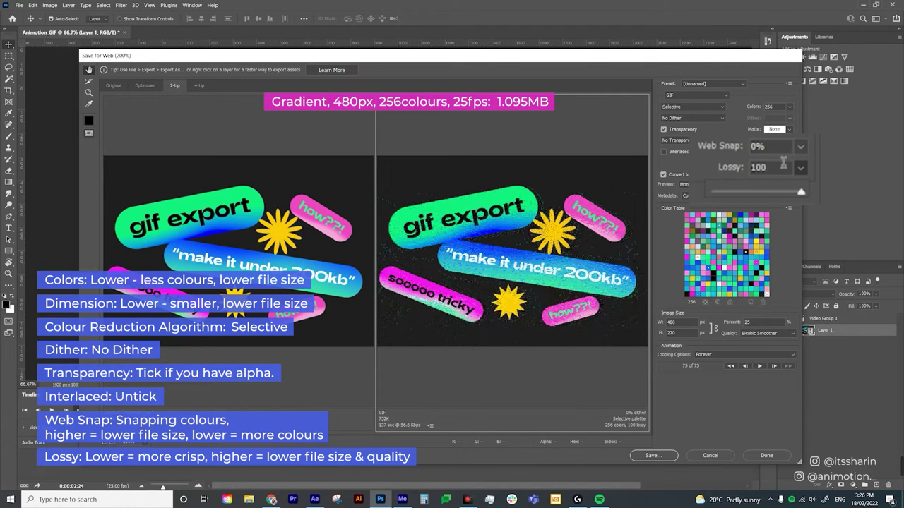
click(722, 193)
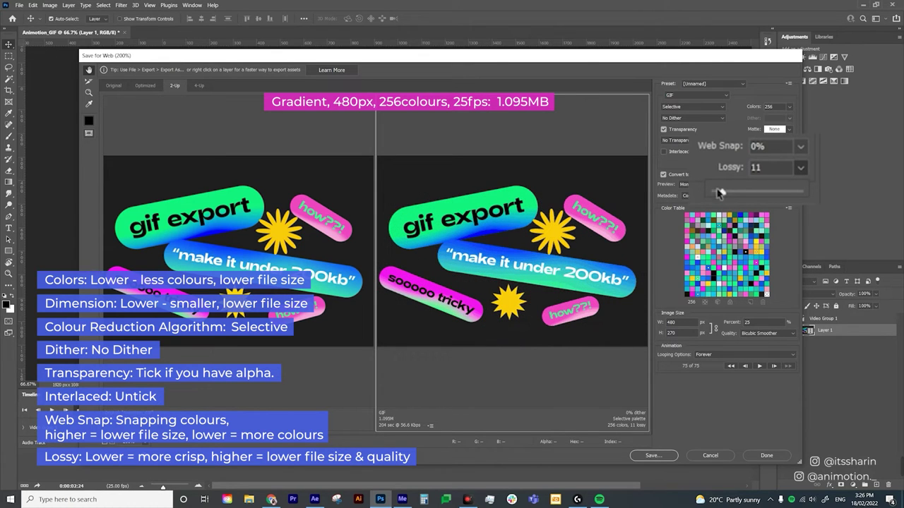
drag(720, 193, 732, 195)
click(661, 367)
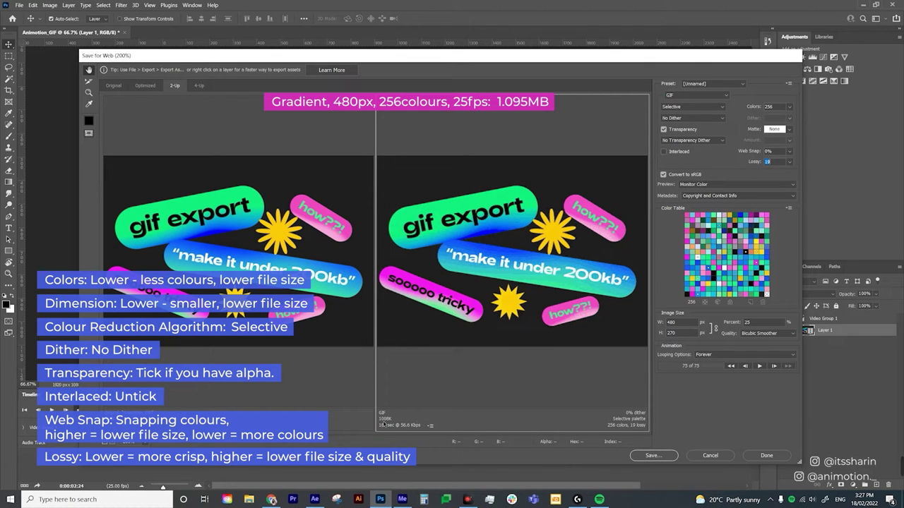
Save the GIF into animation\GIF as Animotion_GIF_480px_256_Lossy19_3Sec.gif.
click(642, 456)
click(247, 84)
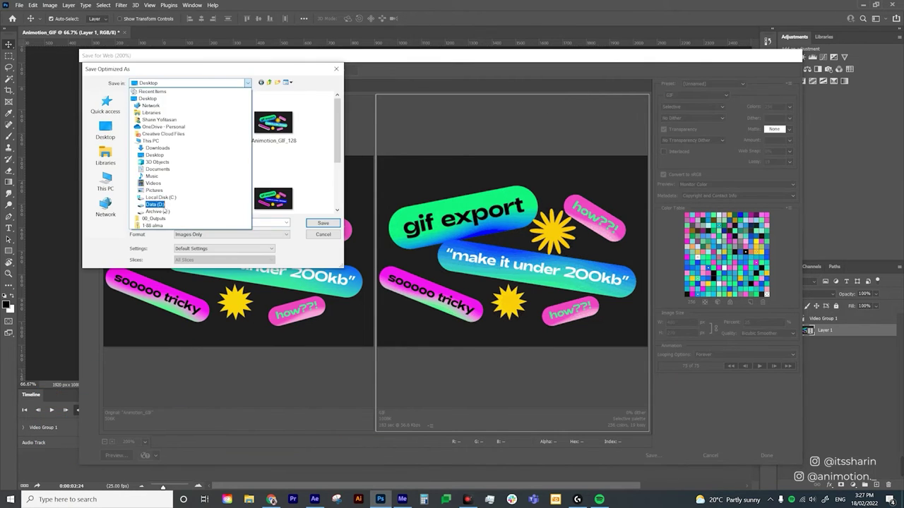
click(149, 176)
double_click(162, 118)
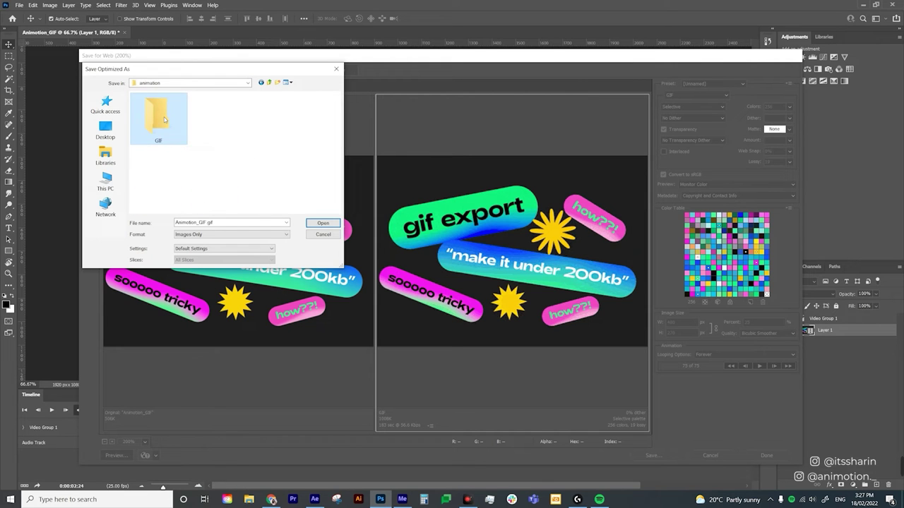
double_click(158, 119)
click(204, 222)
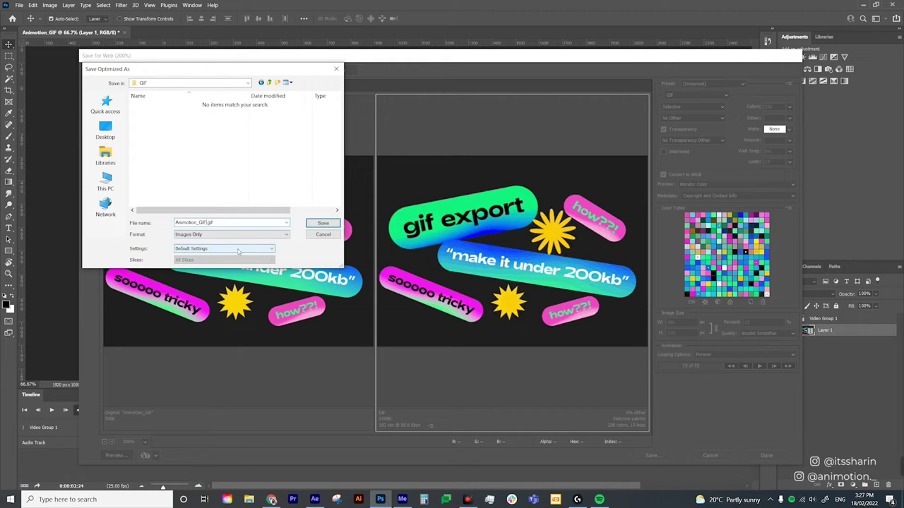
text(_480px_256_loo)
text(_)
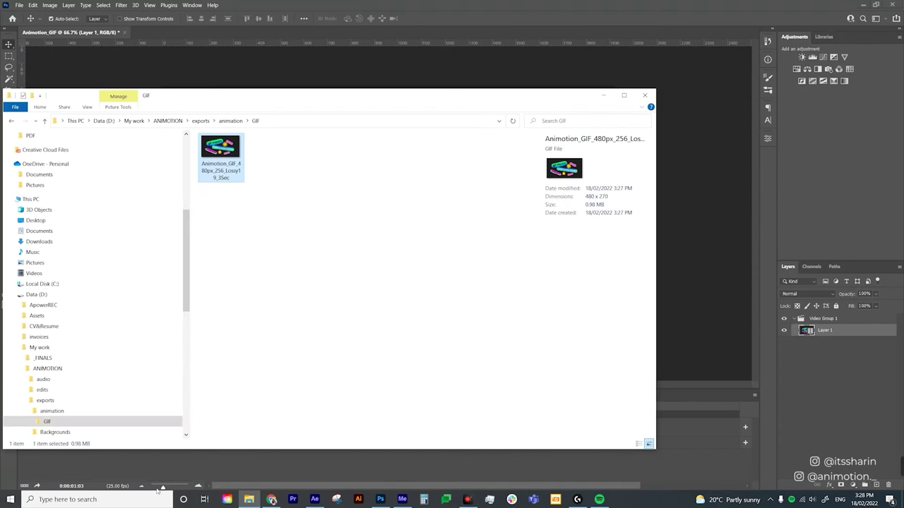
Deselect the saved GIF in Explorer and return to Photoshop.
click(328, 292)
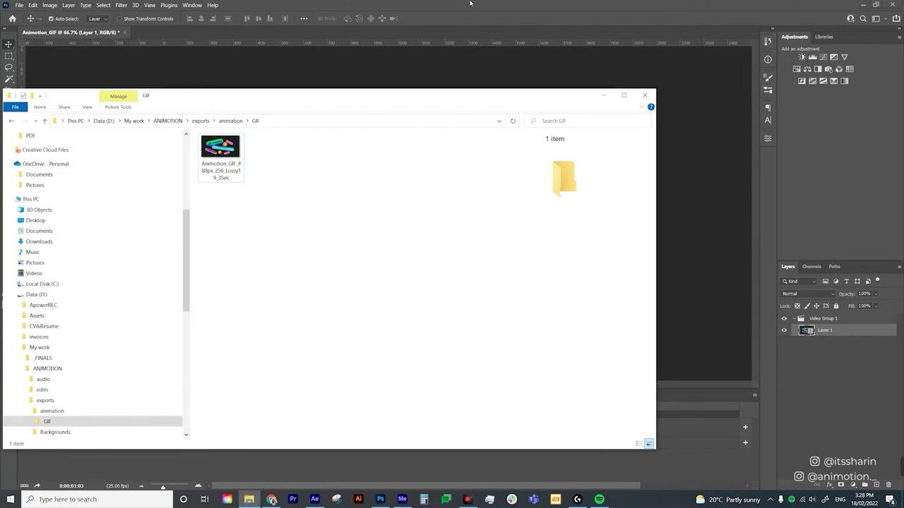
click(469, 3)
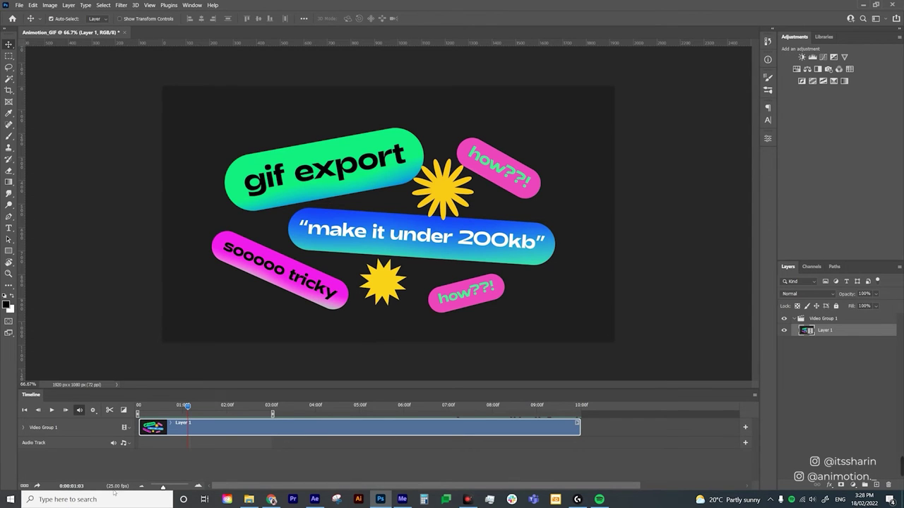
Set the timeline frame rate to 12 fps, then 10 fps, previewing playback after each.
click(755, 398)
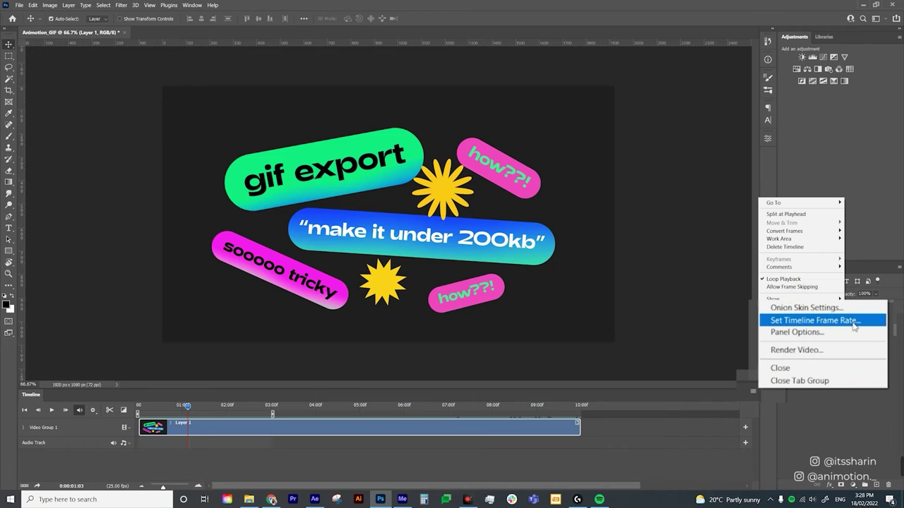
click(854, 326)
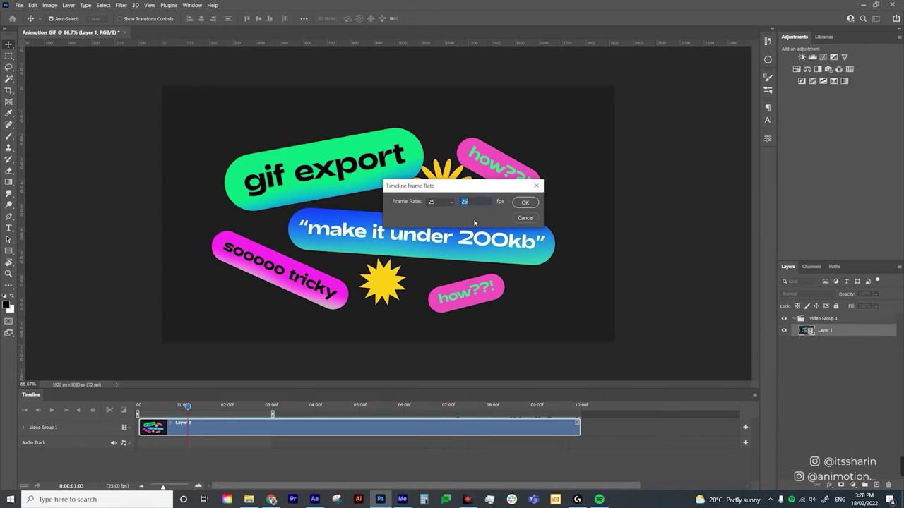
text(12)
key(Return)
key(space)
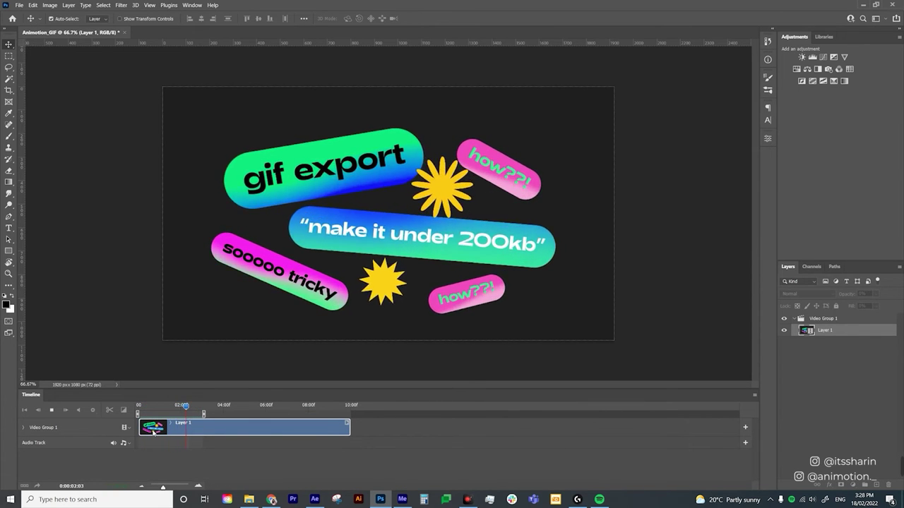
key(space)
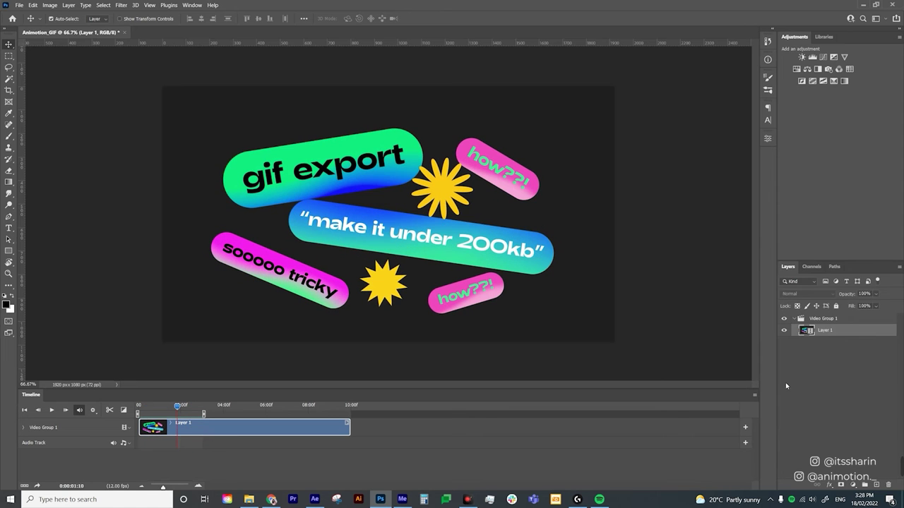
click(754, 395)
click(796, 349)
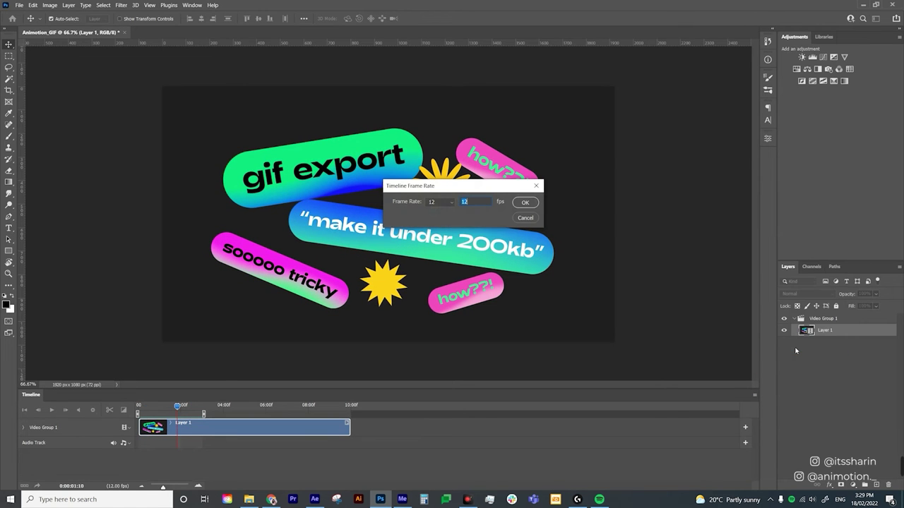
key(Return)
key(space)
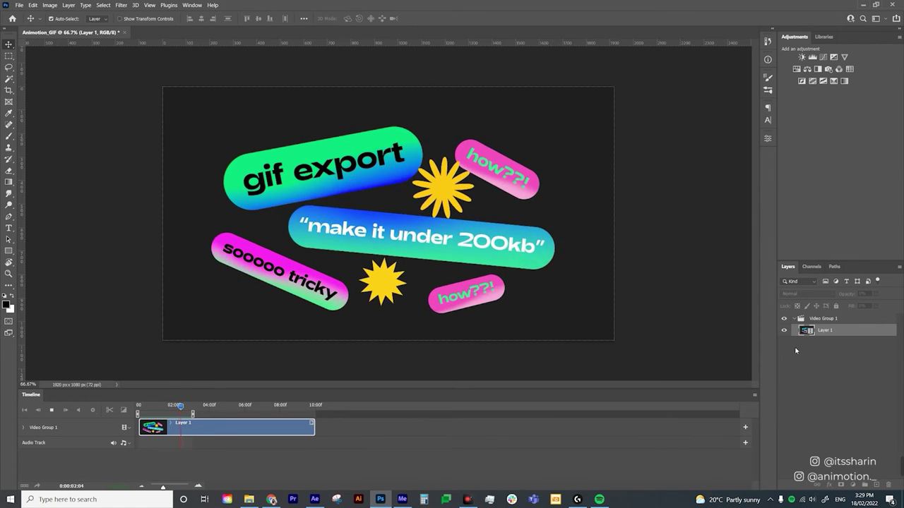
key(space)
Bring up the legacy Save for Web export dialog.
click(19, 6)
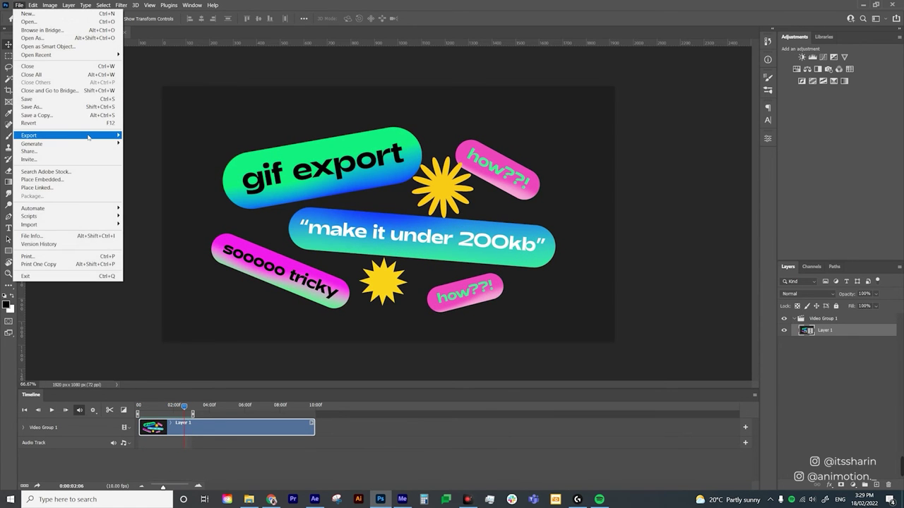
mouse_move(85, 134)
click(152, 167)
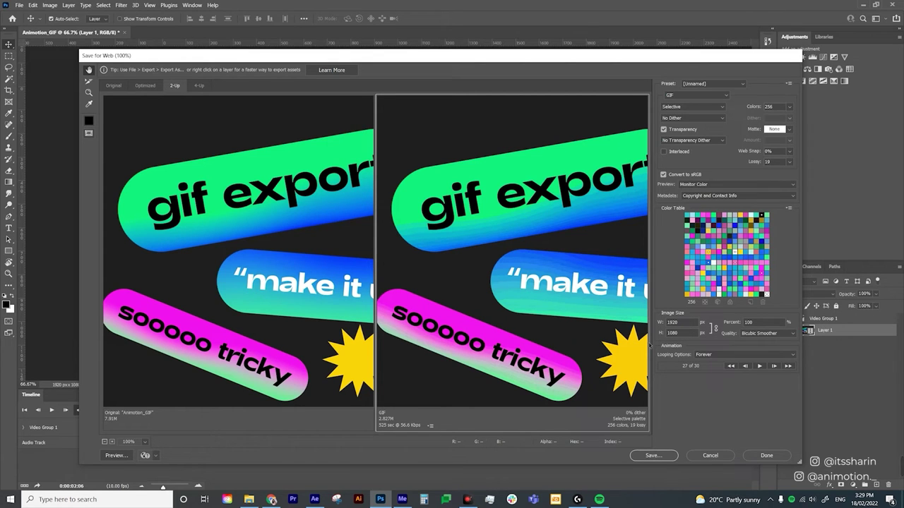
Set the GIF width to 480 px and enlarge the previews to 200%.
click(682, 322)
text(480)
key(Tab)
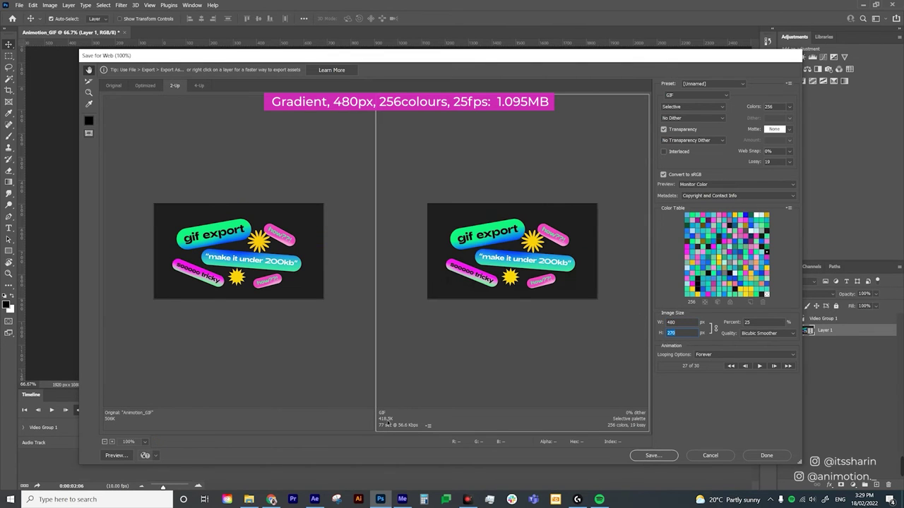
click(112, 442)
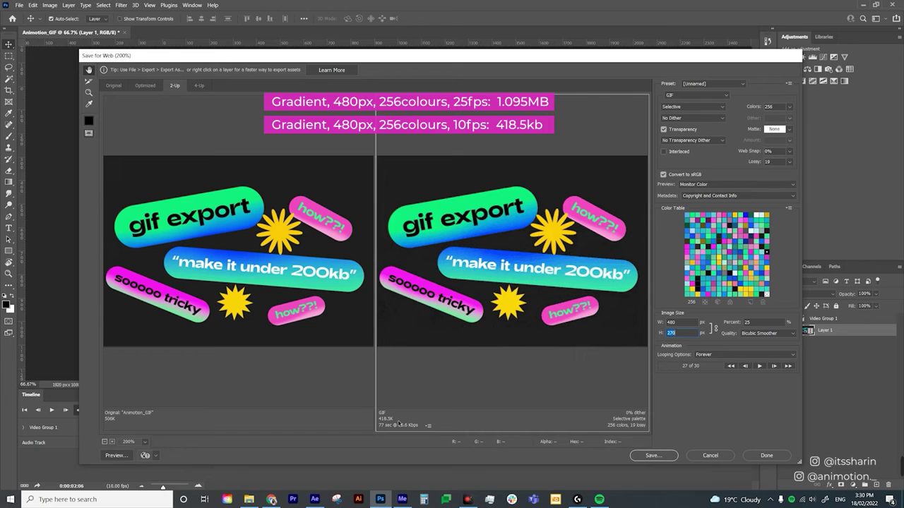
Save it to the GIF folder as Animotion_GIF_480px_256_Lossy19_3Sec_10fps.gif.
click(653, 455)
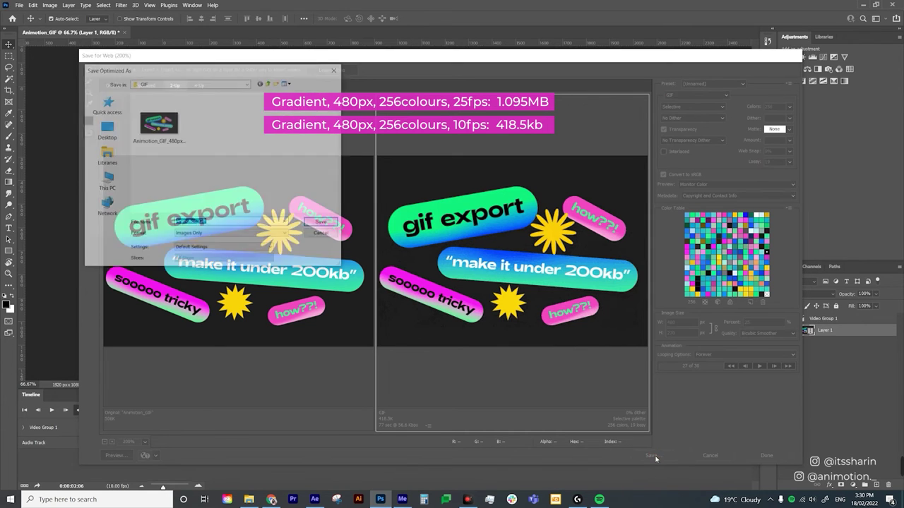
click(188, 151)
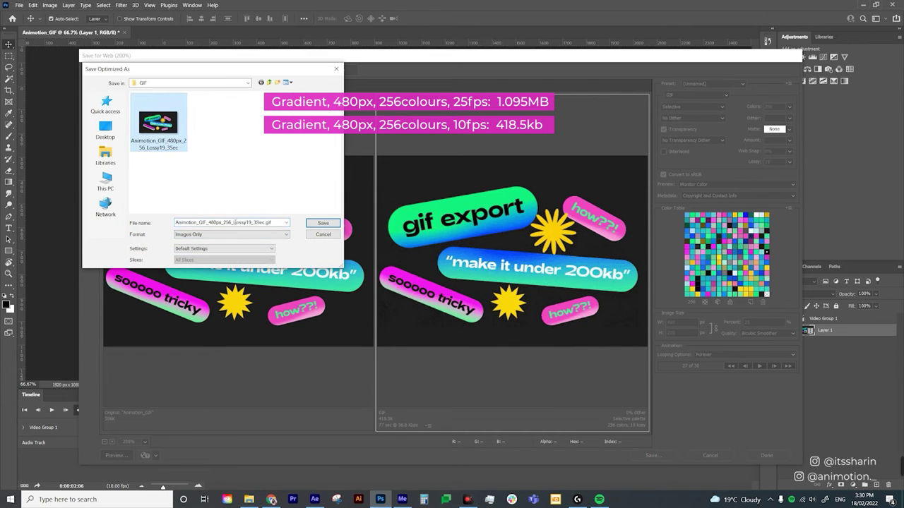
click(323, 222)
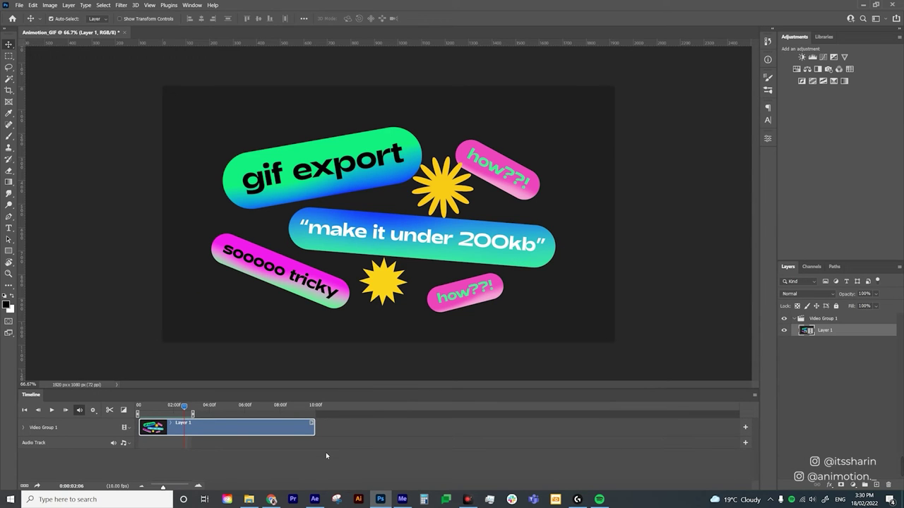
In After Effects, hide the gradient layers in capsule01 through capsule04, then play back the flat Animotion_GIF comp.
click(323, 457)
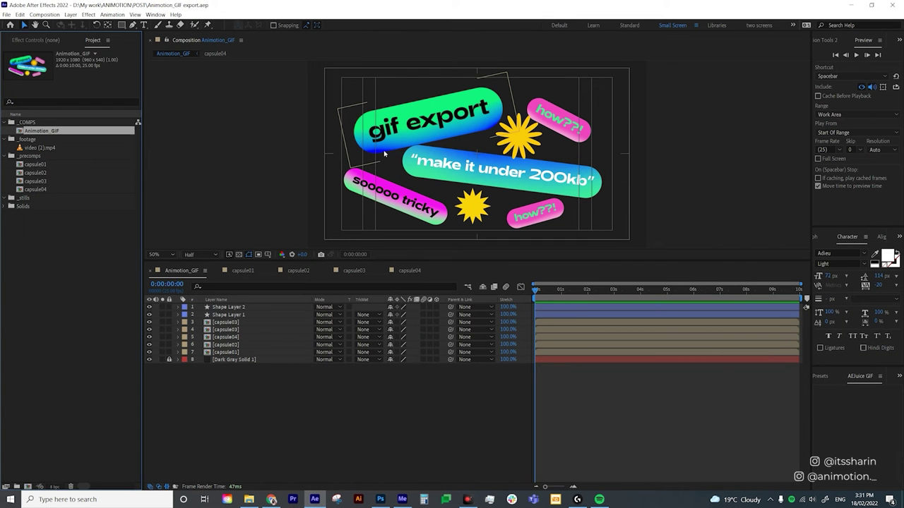
double_click(225, 353)
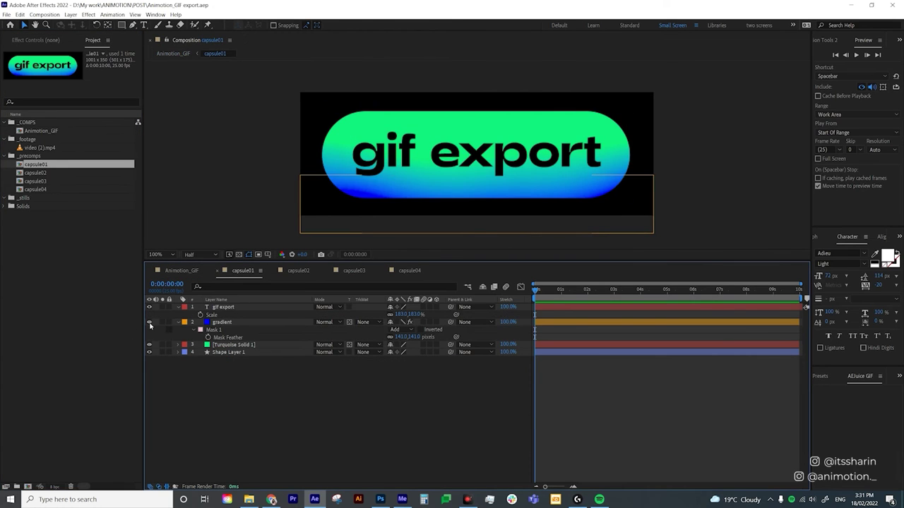
click(149, 322)
key(shift+period)
click(149, 322)
key(shift+period)
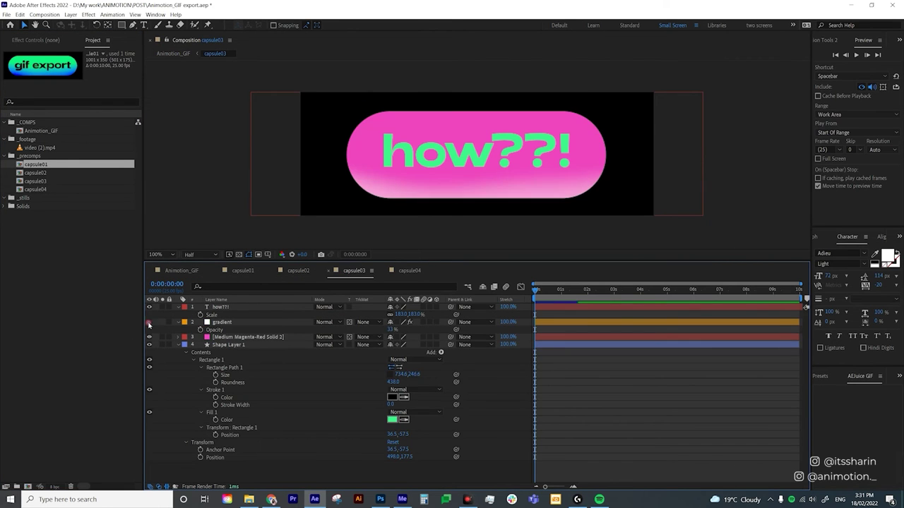
click(149, 322)
key(shift+period)
click(149, 322)
key(shift+period)
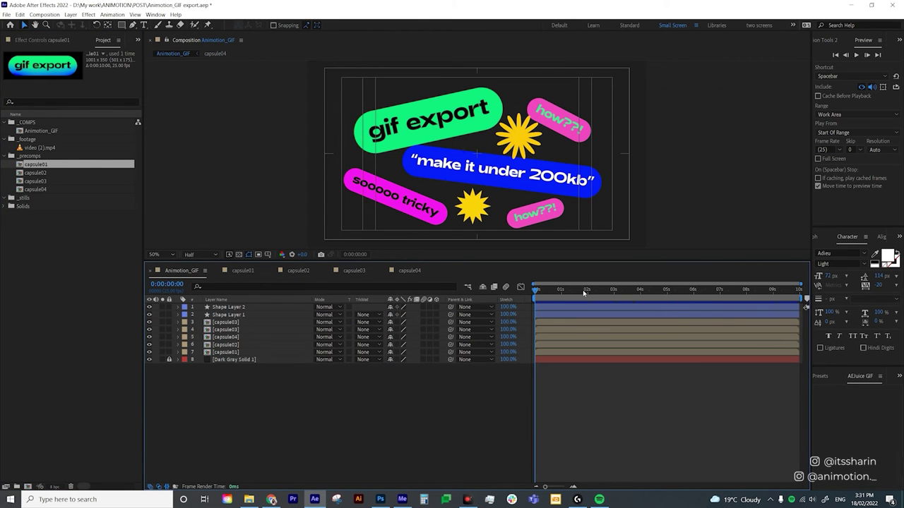
key(space)
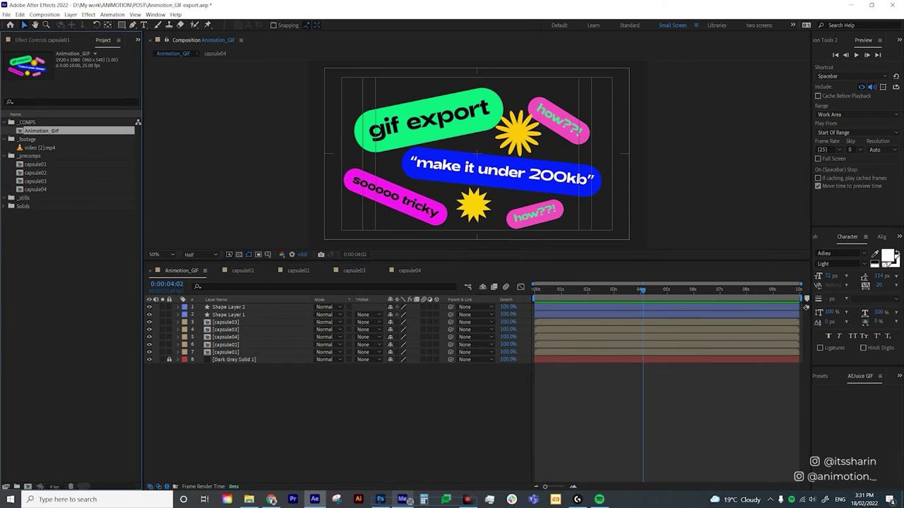
Queue the comp in Media Encoder to render as Animotion_GIF_noGradient in exports/animation, then return to Photoshop.
drag(409, 501, 490, 216)
click(563, 129)
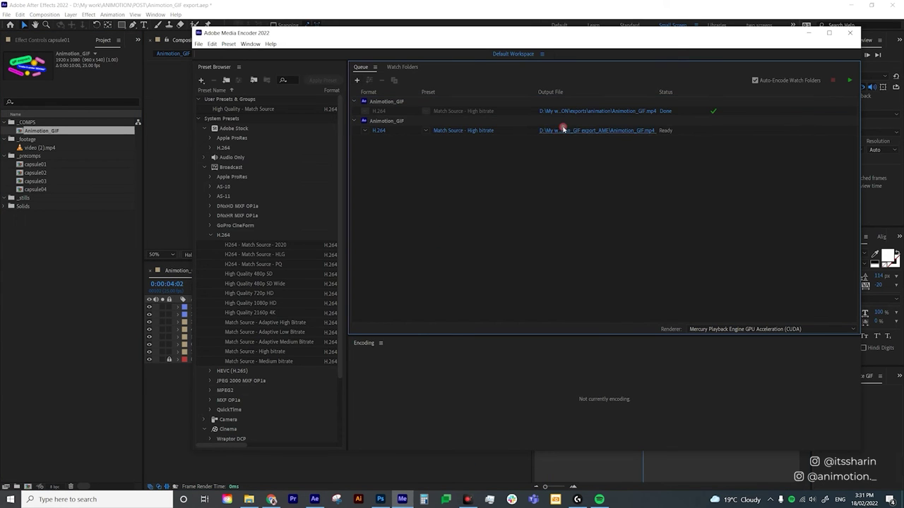
click(240, 216)
double_click(395, 131)
double_click(385, 111)
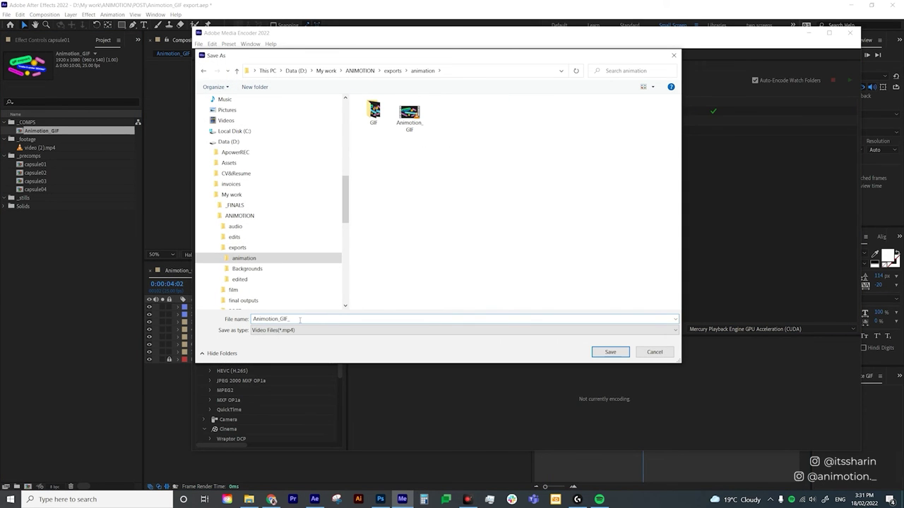
text(noGradient)
key(Return)
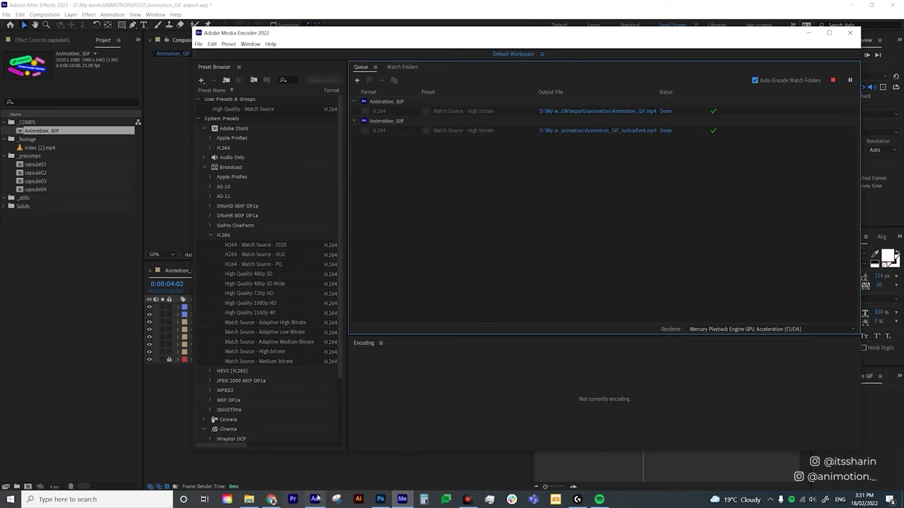
click(387, 499)
Open the Animotion_GIF_noGradient video in Photoshop and jump to the 3-second frame.
click(19, 5)
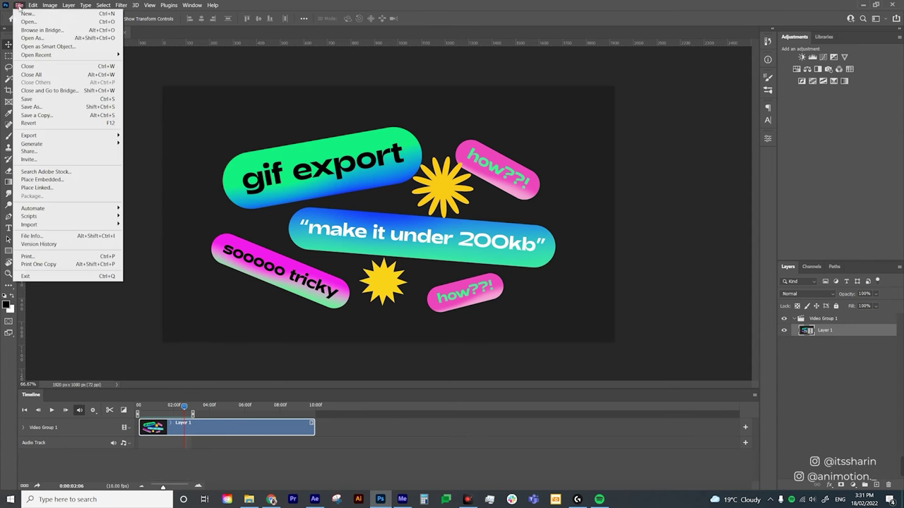
click(28, 22)
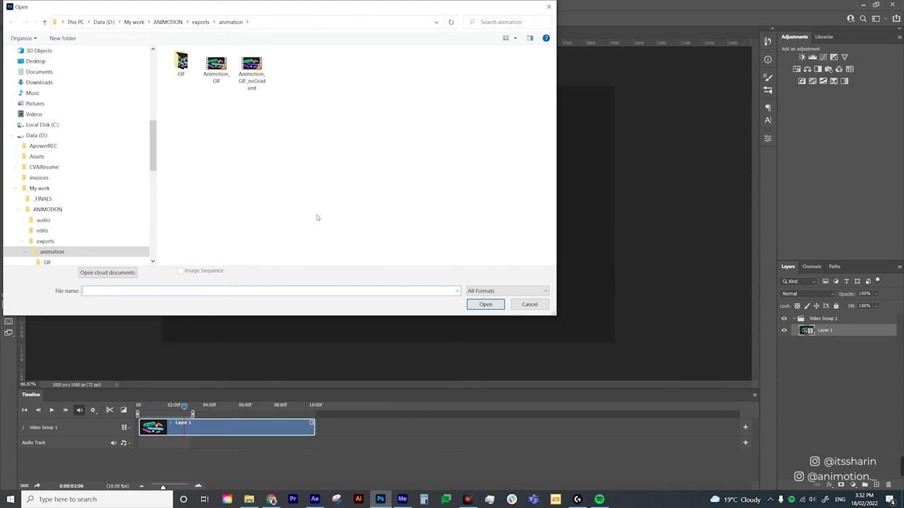
double_click(252, 65)
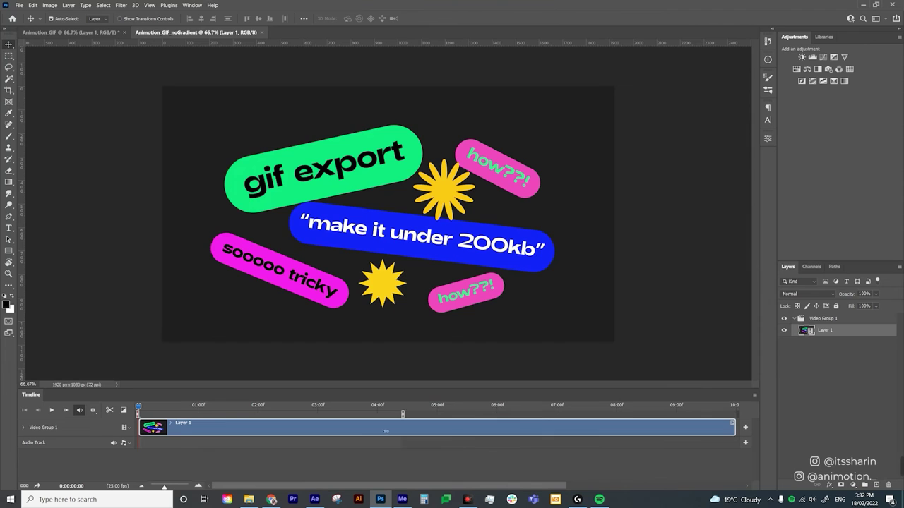
click(318, 407)
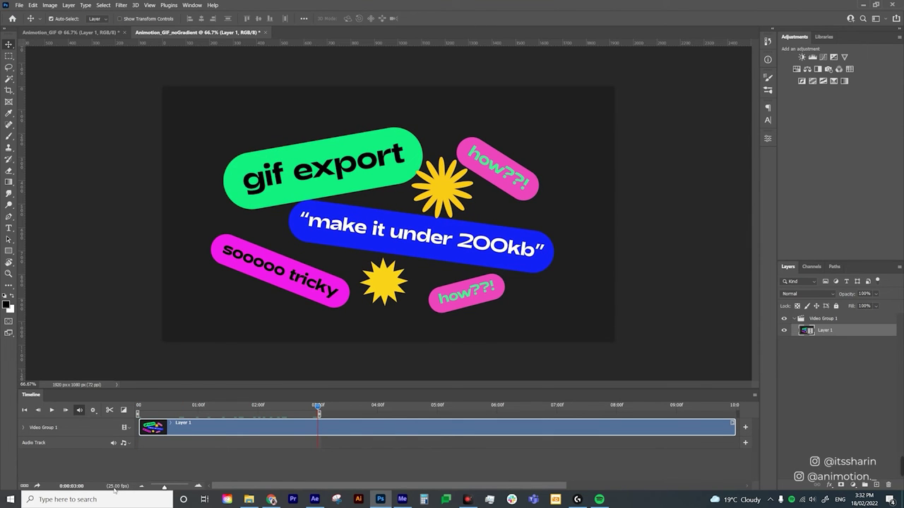
Check the Save for Web (Legacy) GIF size estimate, then close the dialog without saving.
click(19, 5)
mouse_move(69, 134)
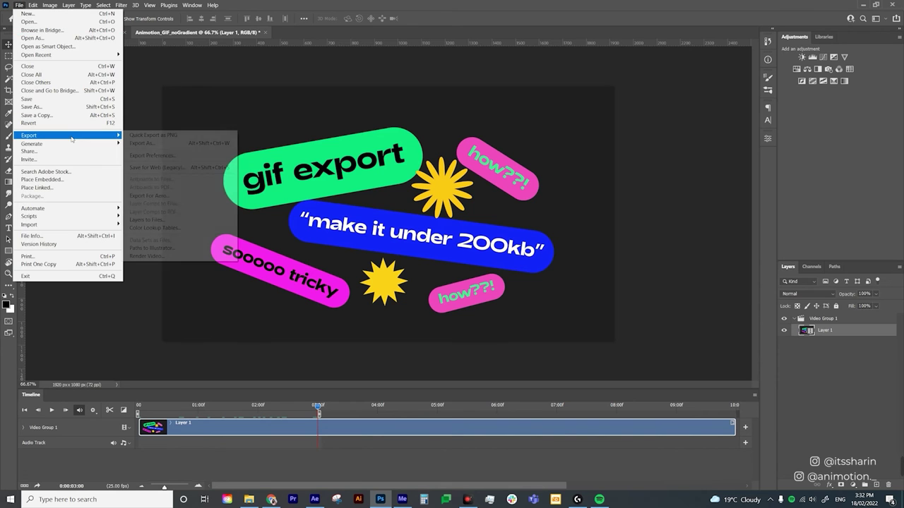
click(172, 170)
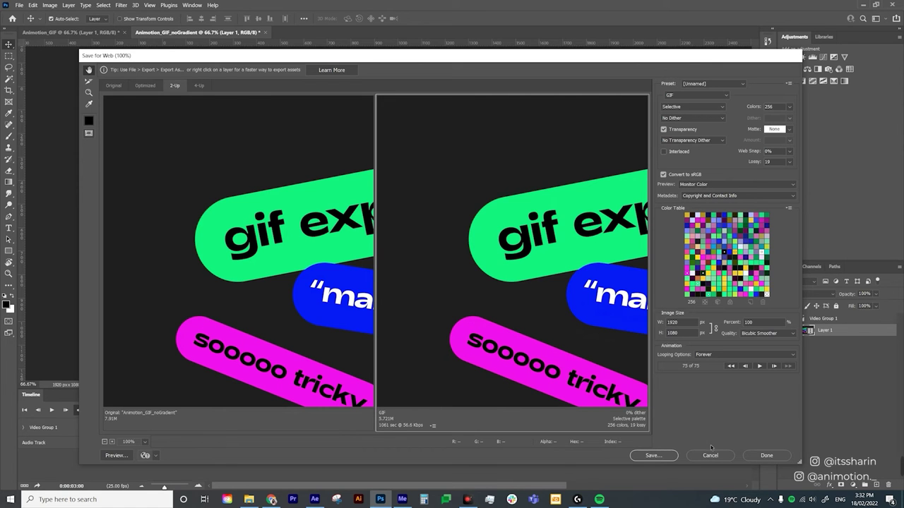
click(710, 456)
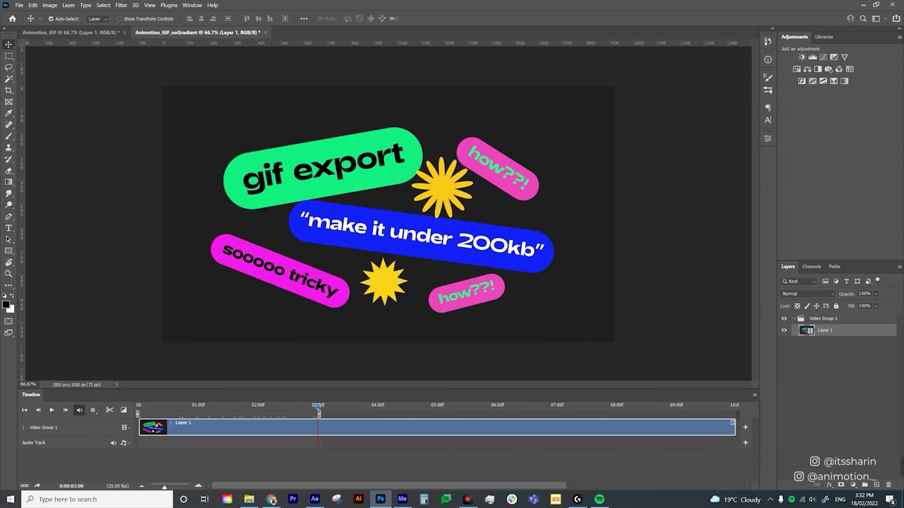
Set the timeline frame rate to 10 fps.
click(754, 395)
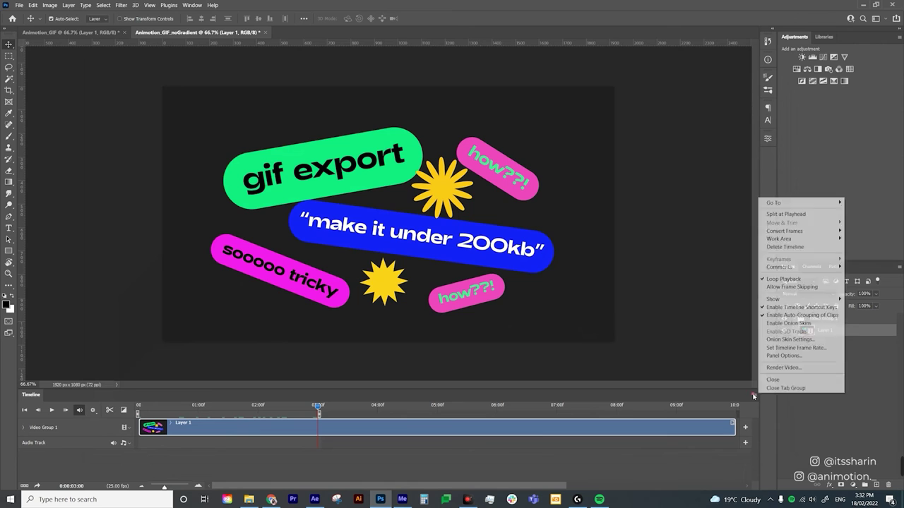
click(794, 348)
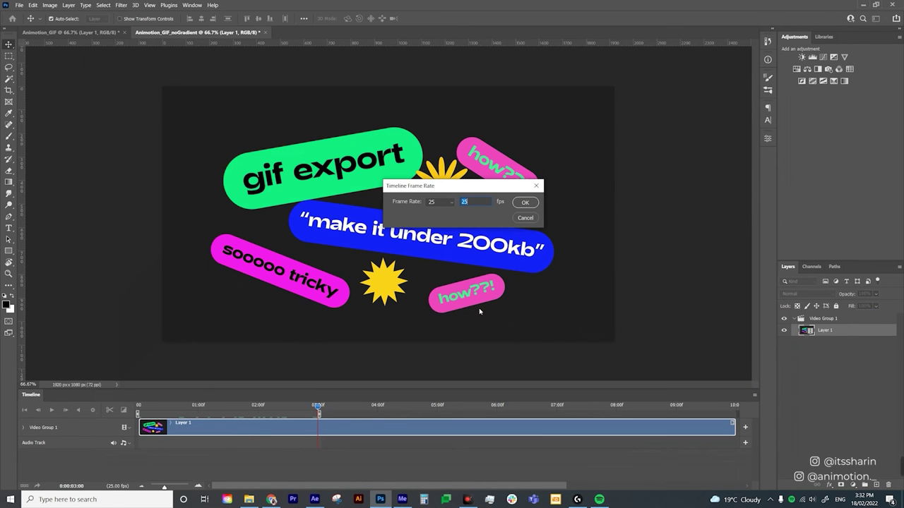
text(10)
key(Return)
click(20, 5)
In Save for Web (Legacy), limit the GIF palette to 16 colours.
mouse_move(43, 134)
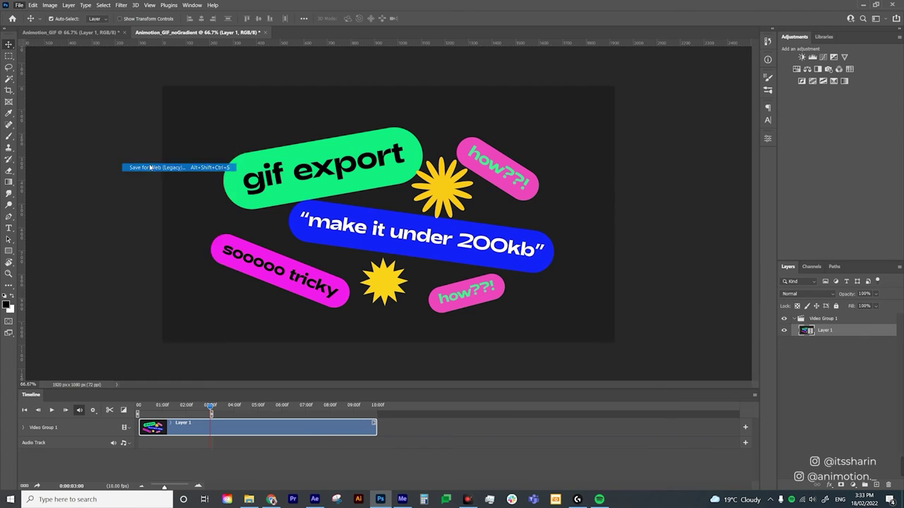
click(177, 162)
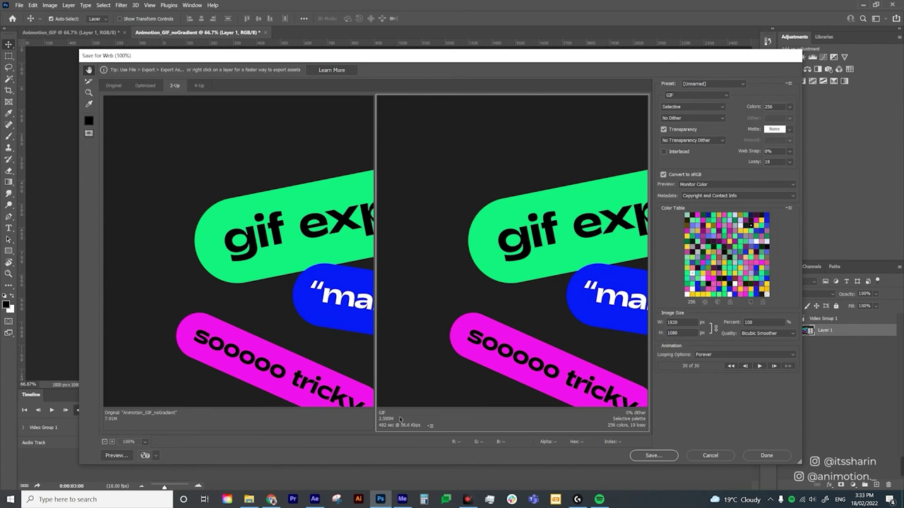
click(104, 442)
click(104, 442)
drag(618, 400, 392, 419)
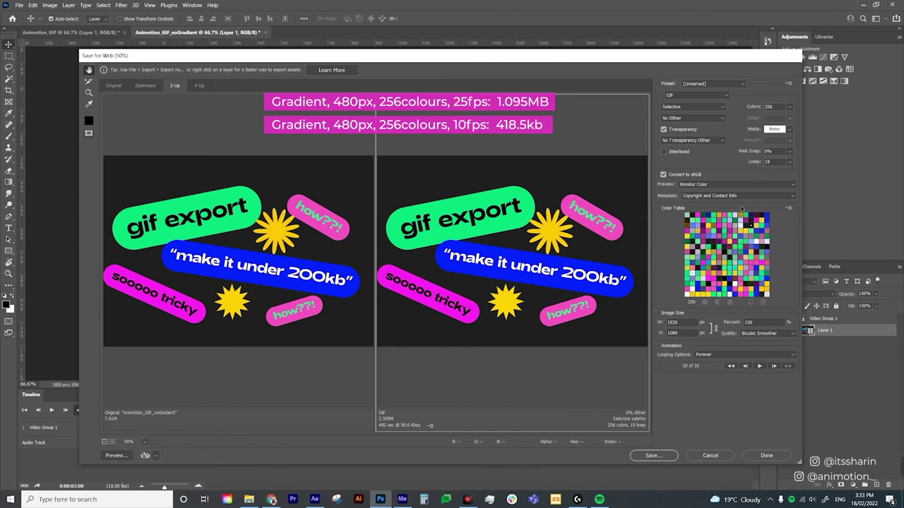
click(791, 109)
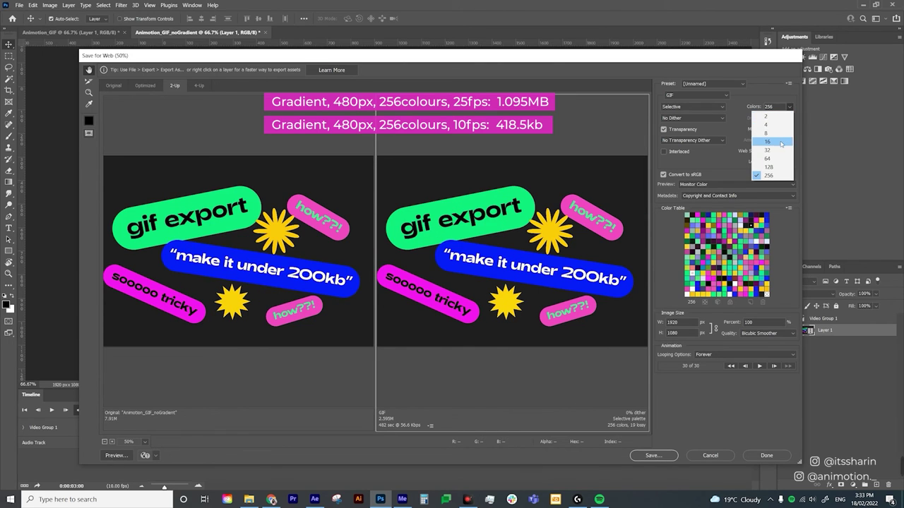
click(781, 143)
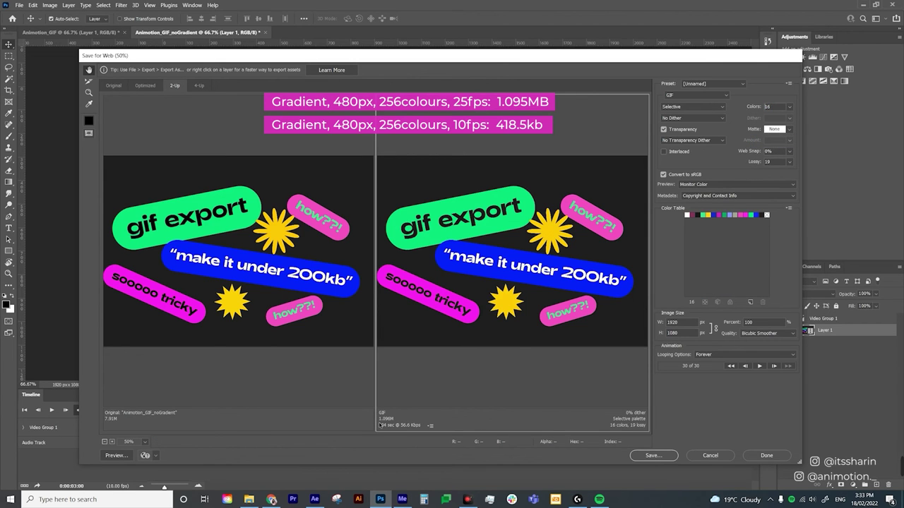
Resize the GIF output from 1920 to 480 px wide, checking the preview at 300%.
double_click(673, 322)
text(720)
key(Tab)
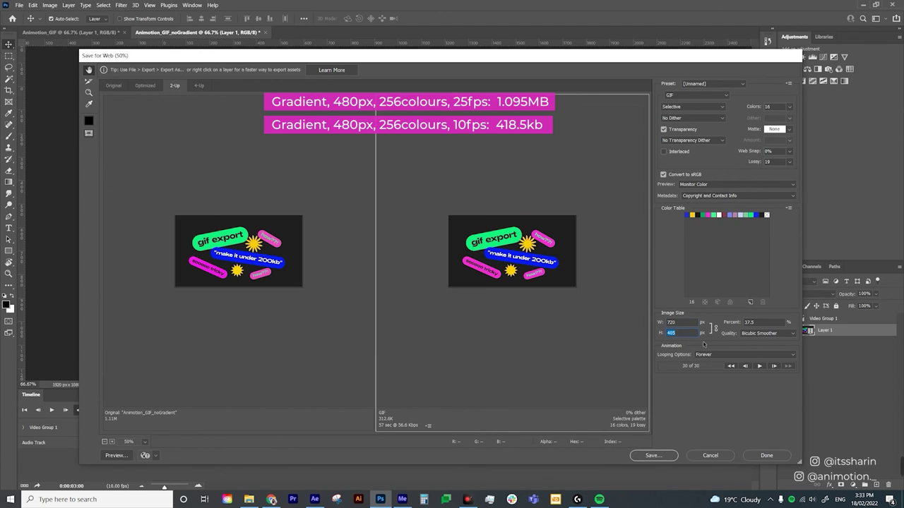
key(ctrl+1)
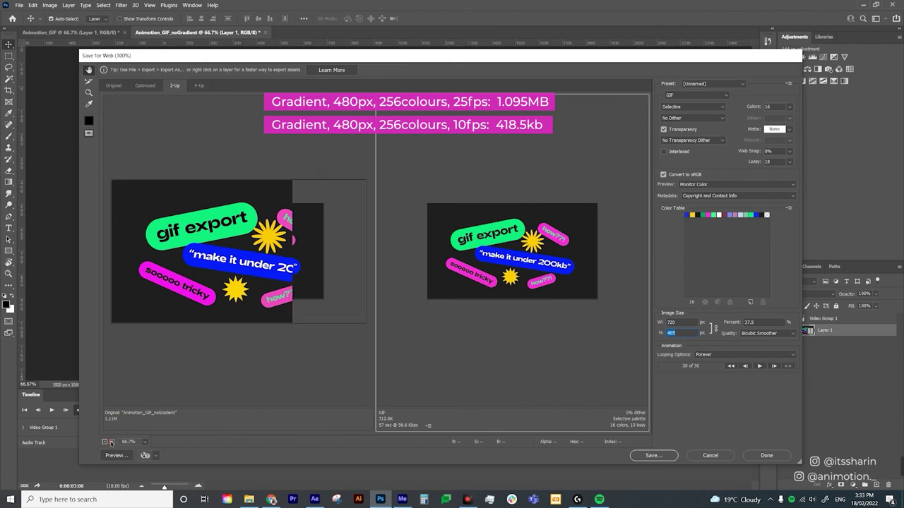
double_click(682, 322)
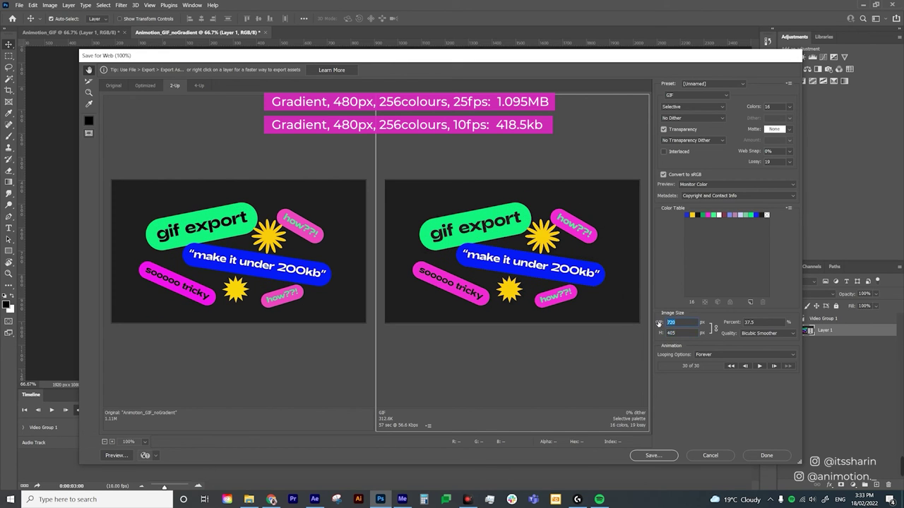
text(480)
key(Tab)
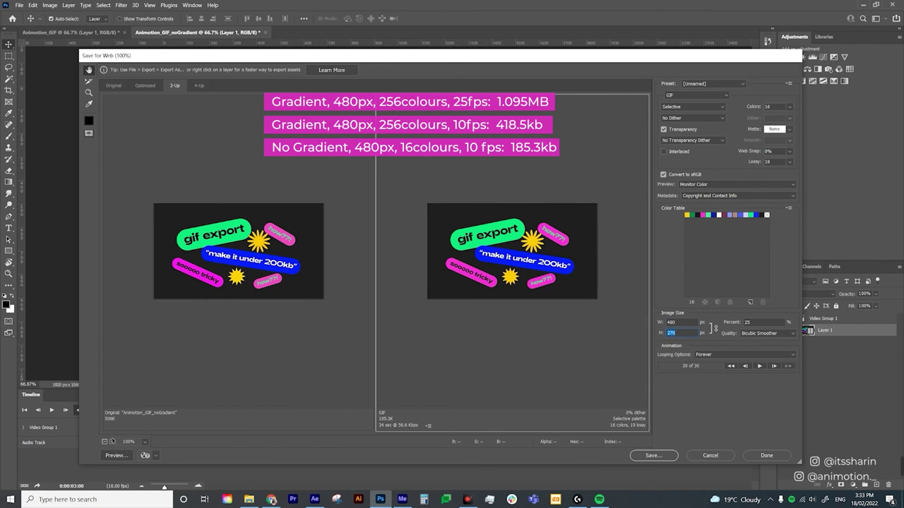
click(112, 442)
click(113, 443)
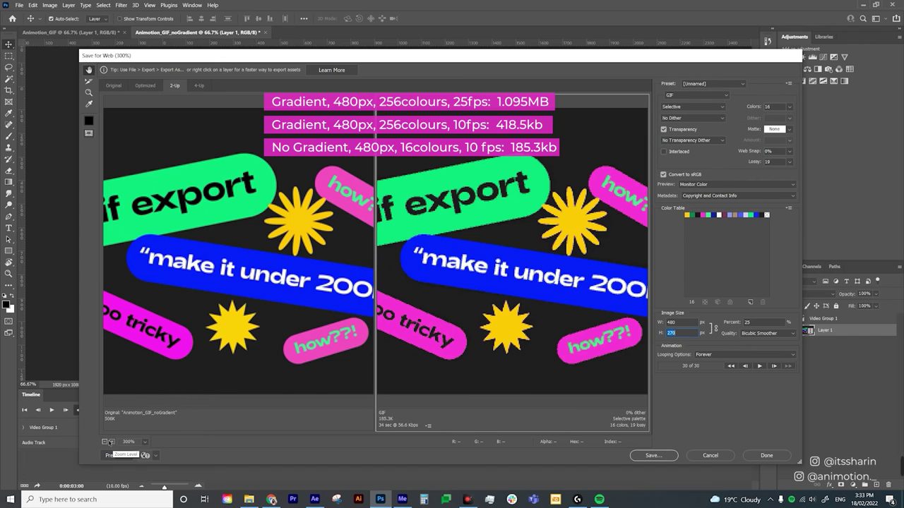
click(104, 441)
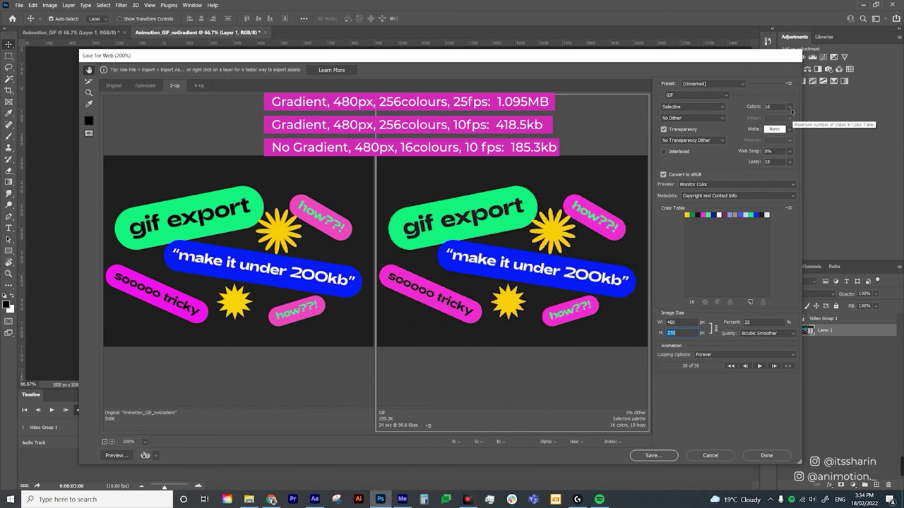
key(ctrl+plus)
Save the GIF to the GIF folder, inserting 'noGradienmt_' into an existing GIF's file name.
click(671, 456)
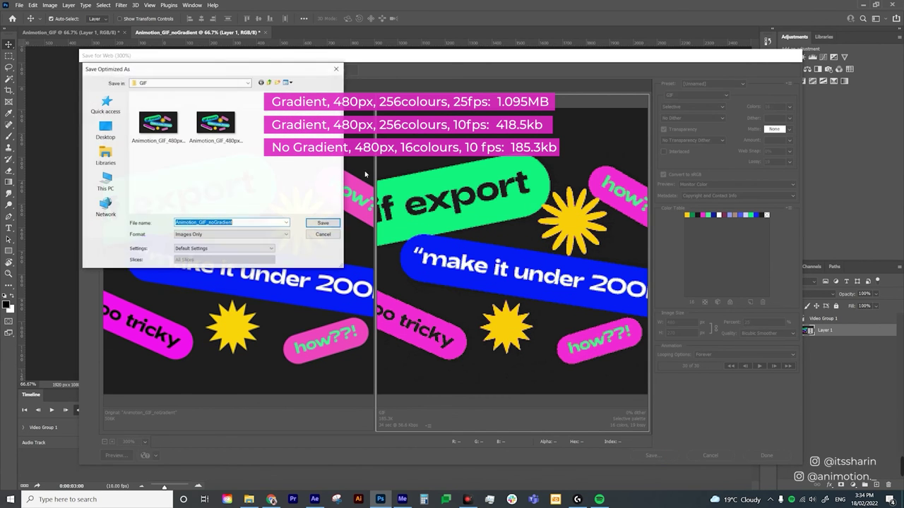
click(219, 139)
click(206, 223)
text(noGradienmt_480px_16_Lossy19_3)
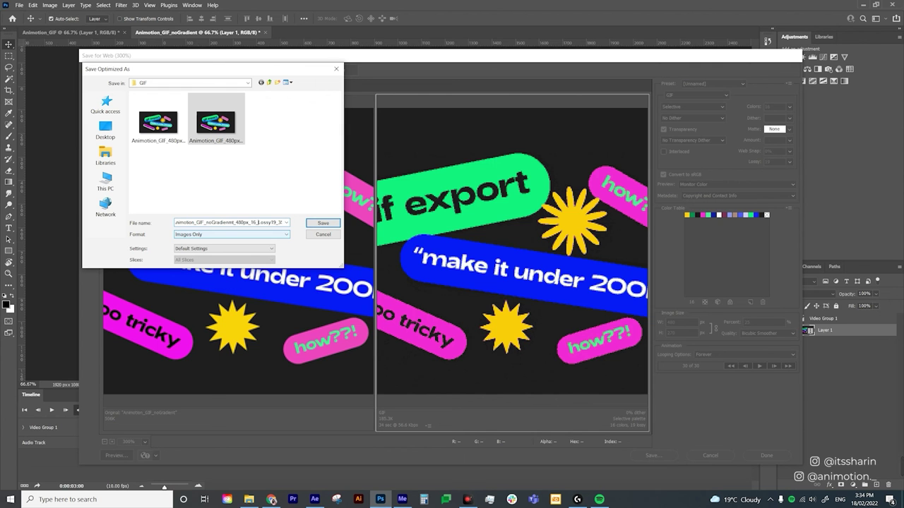
key(Return)
Show the GIF export folder in File Explorer to compare the three exported GIFs.
click(252, 501)
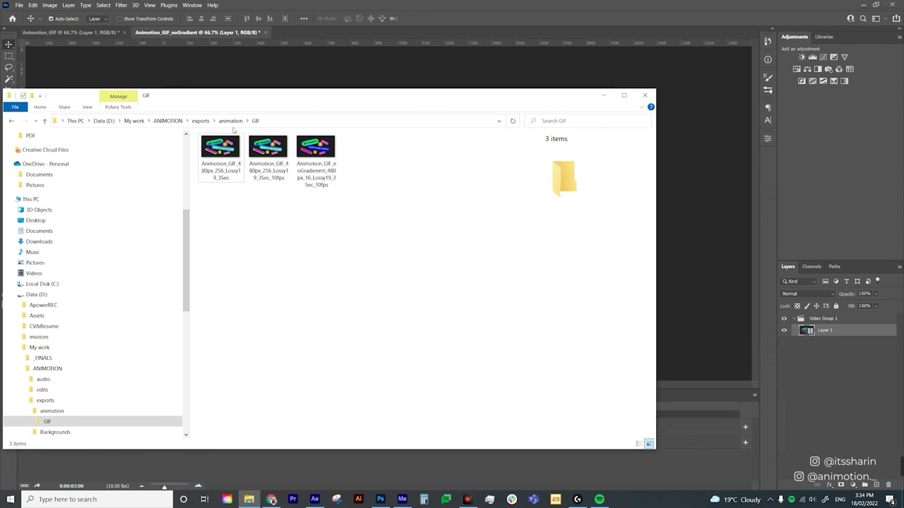